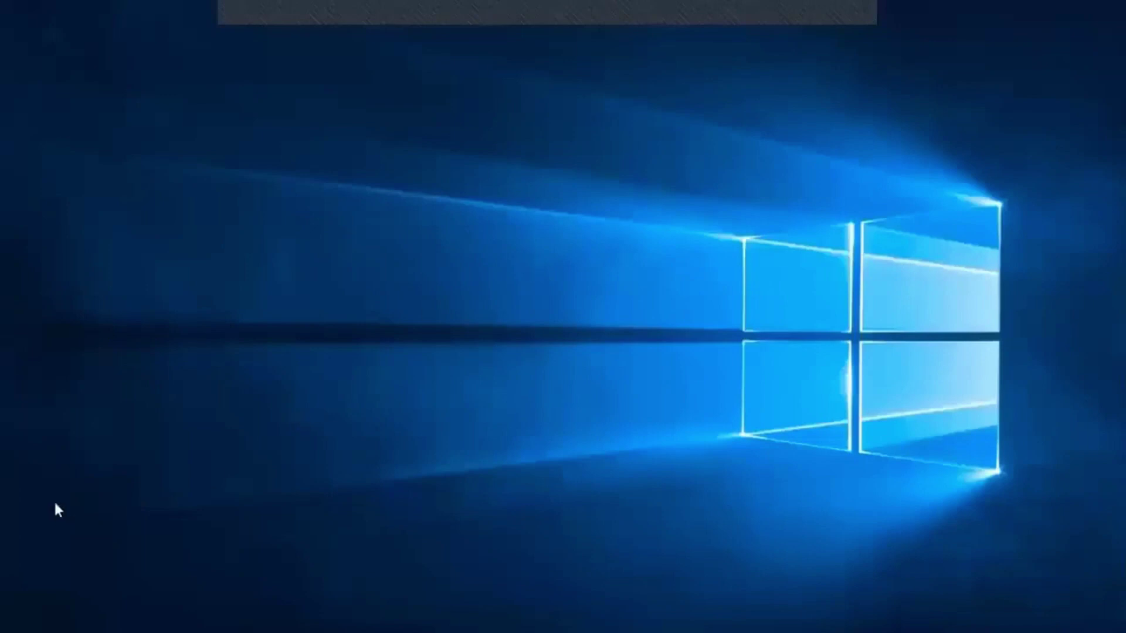
- Launch Excel 2016 from the Start menu and create a Libro en blanco workbook
key("super")
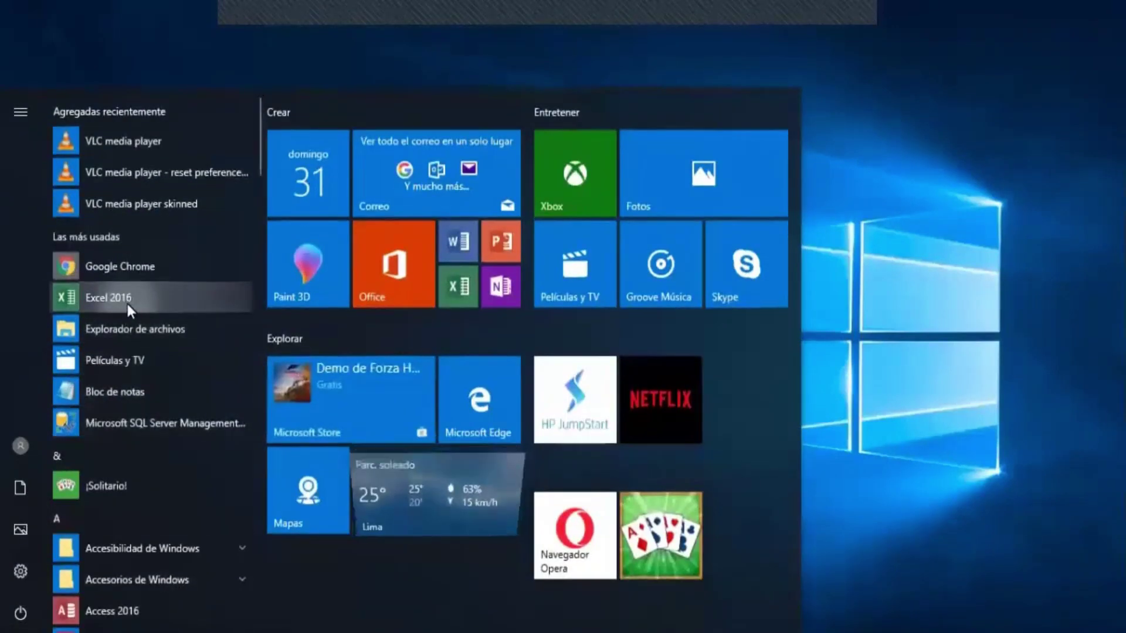
left_click(128, 304)
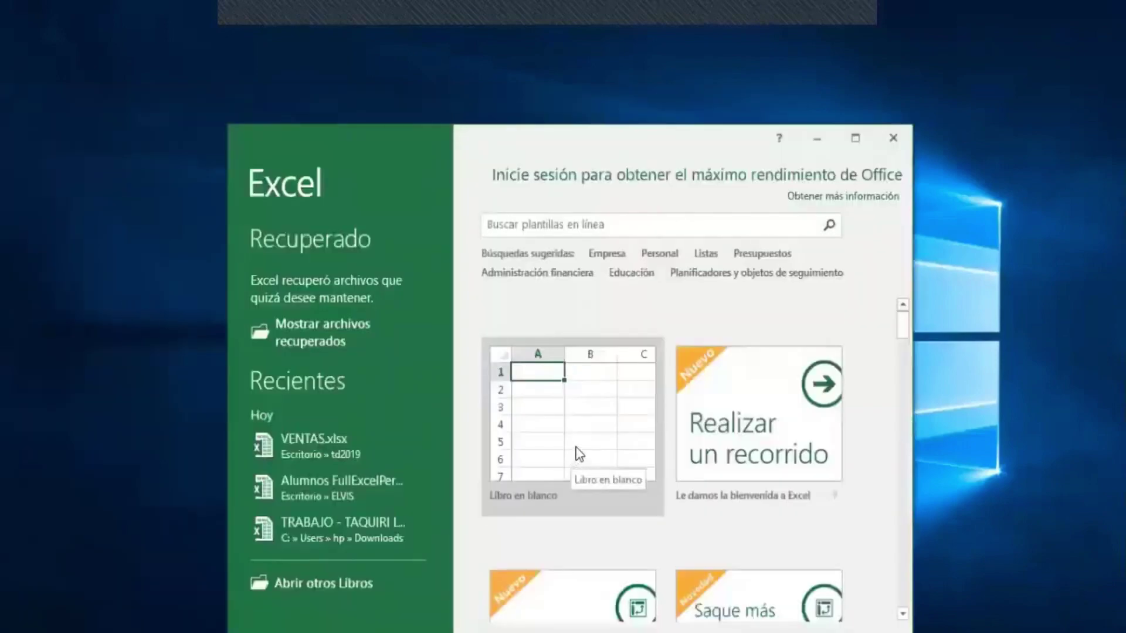
left_click(587, 435)
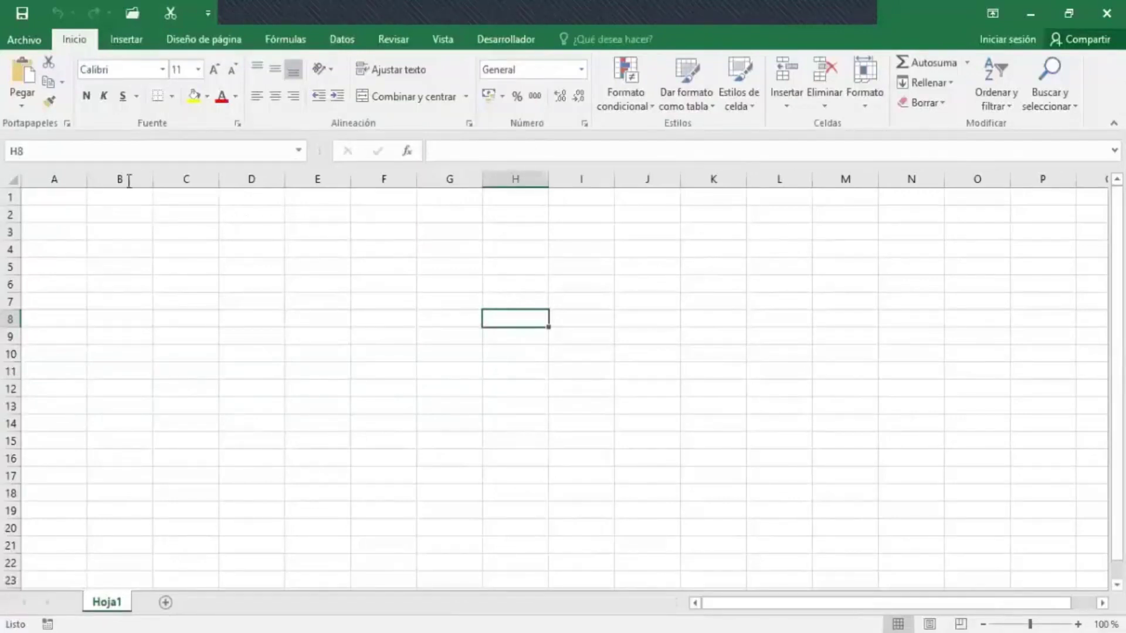
- Turn on the Microsoft Power Pivot for Excel COM add-in via Opciones > Complementos
left_click(44, 47)
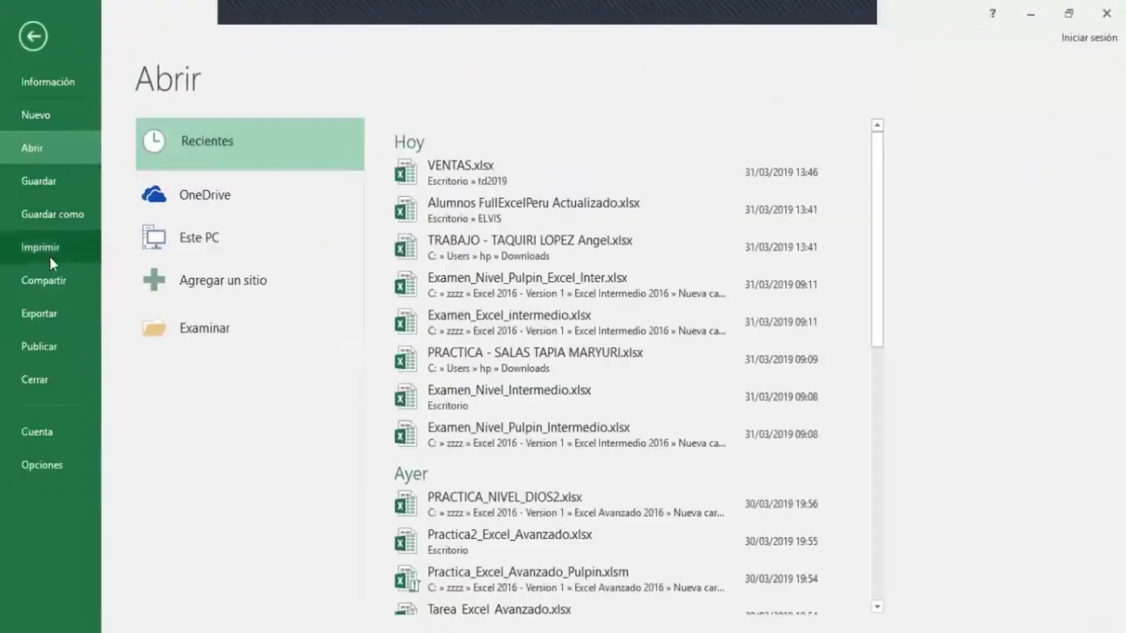
left_click(61, 473)
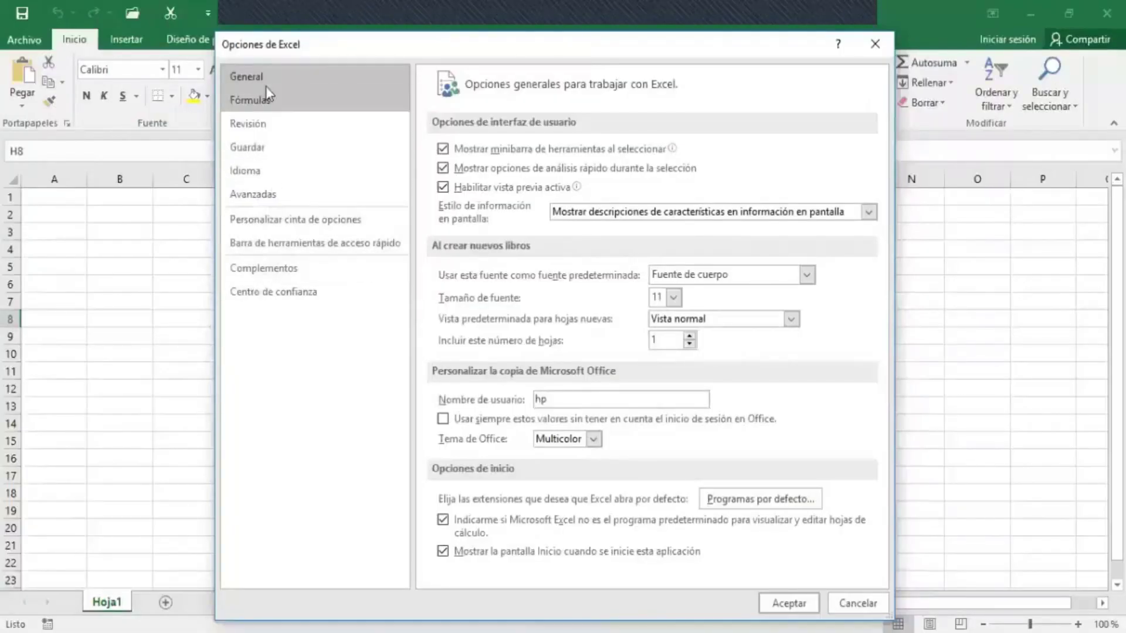
left_click(263, 271)
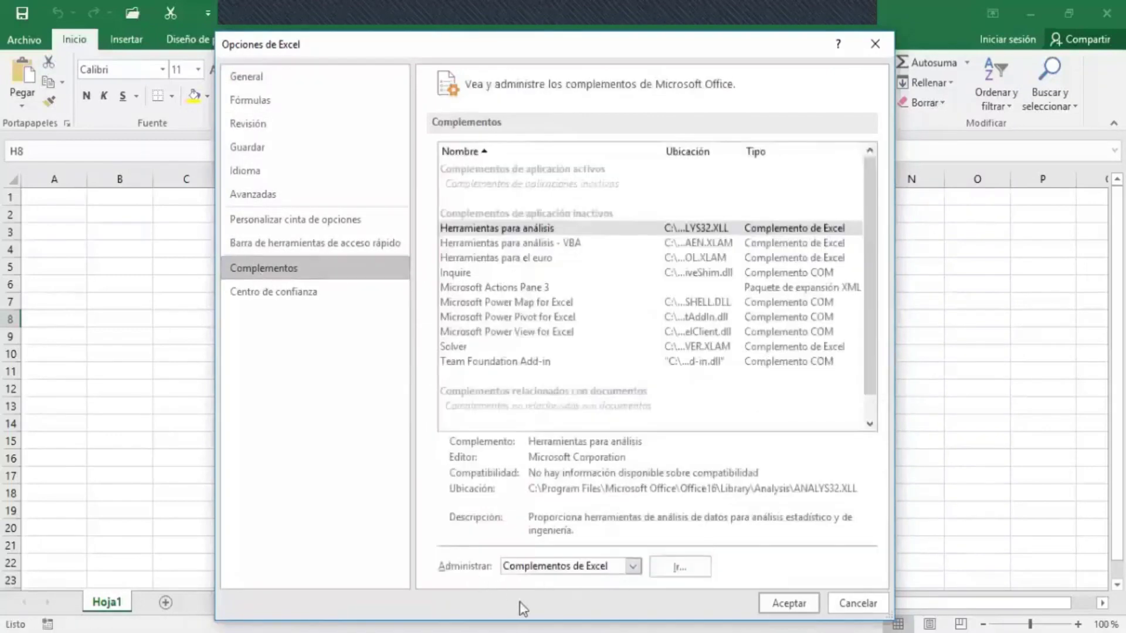
left_click(631, 566)
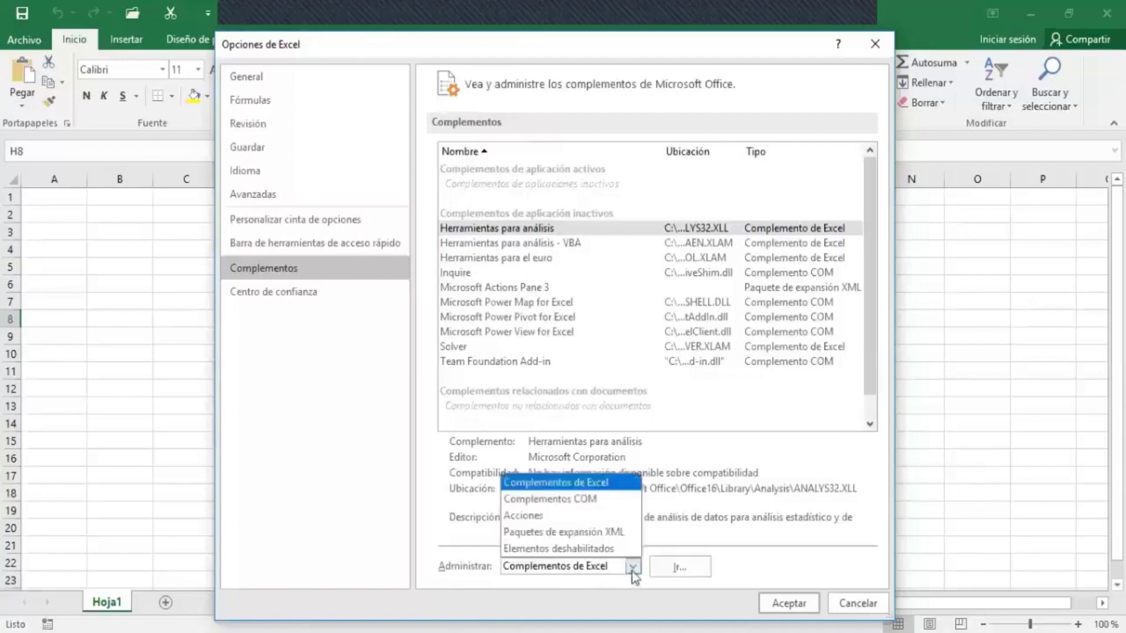
left_click(597, 502)
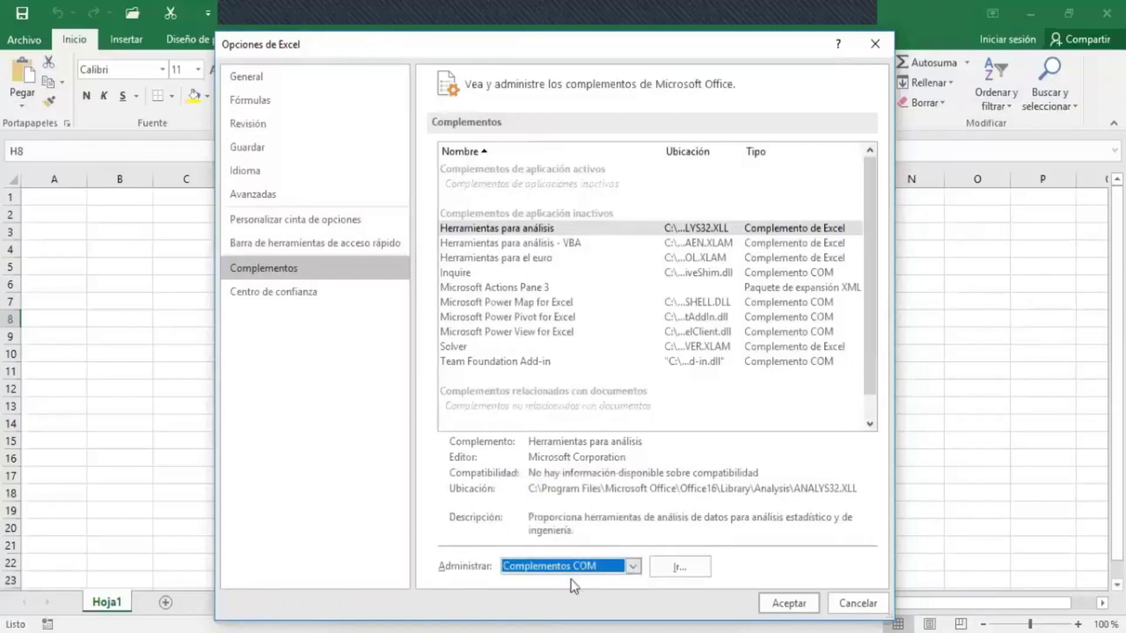
left_click(692, 573)
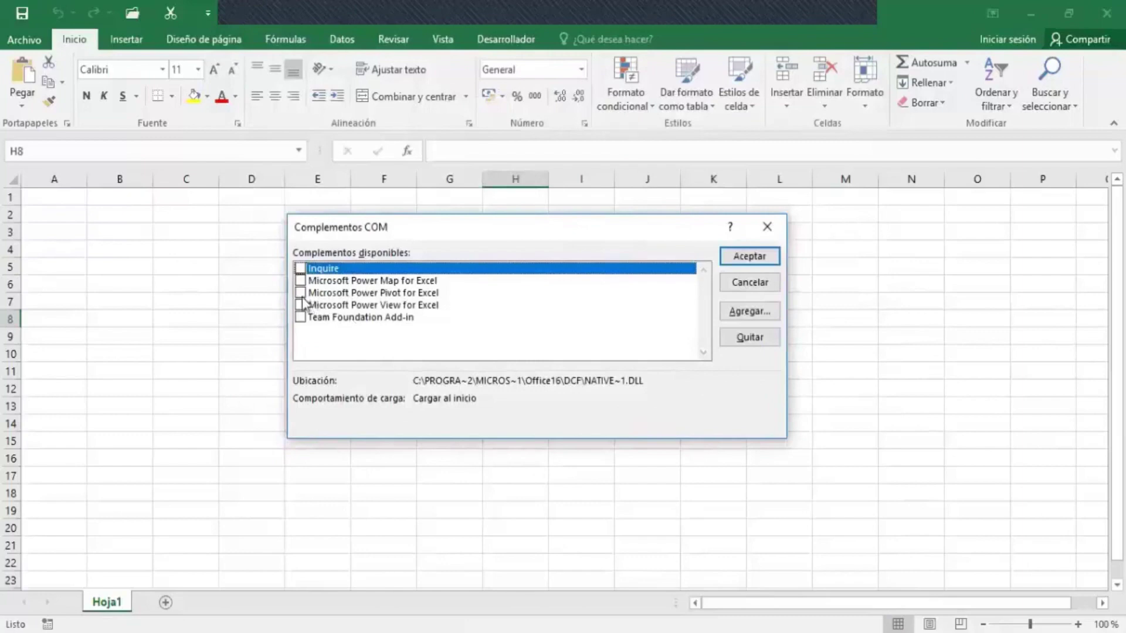
left_click(301, 293)
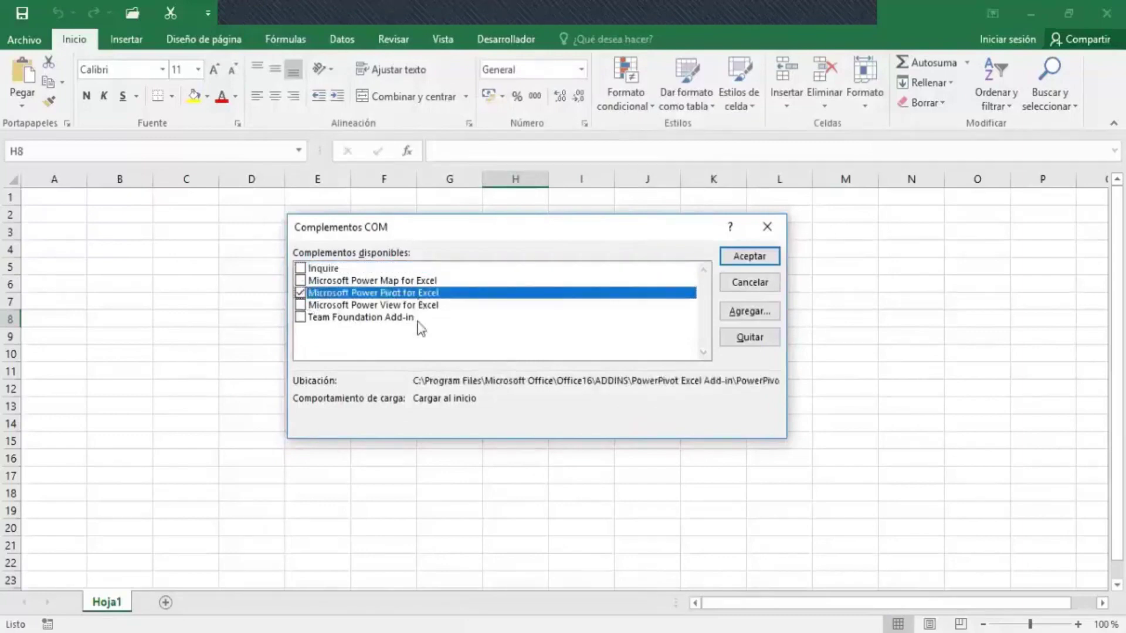
left_click(730, 261)
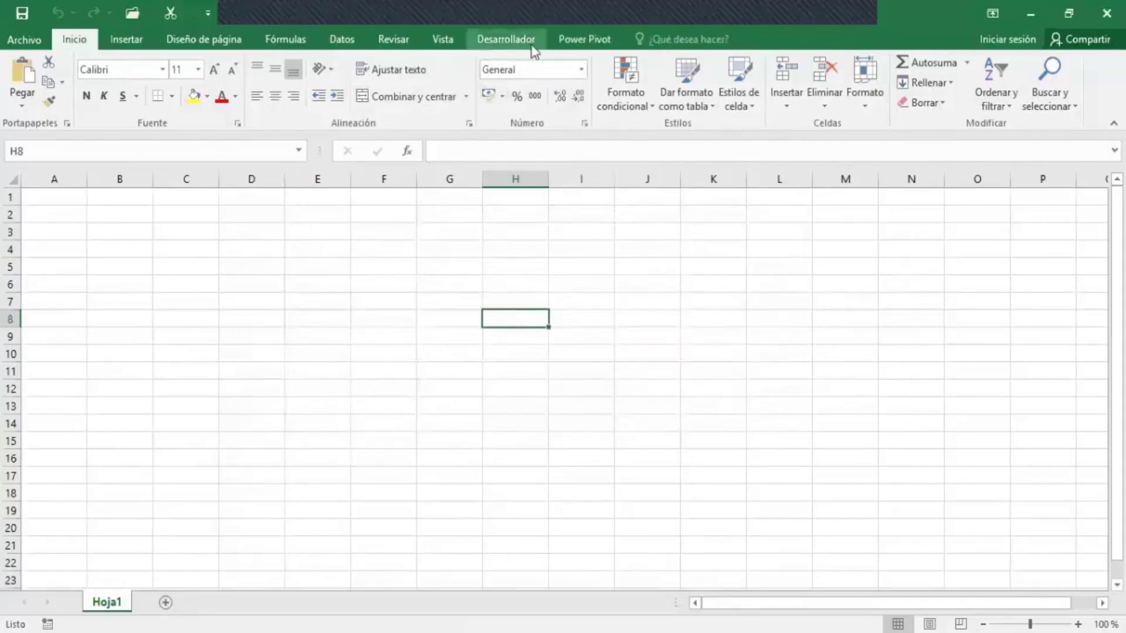
- Check the Power Pivot tab's Medidas and KPI menus, then open Administrar to reach the data model window
left_click(582, 41)
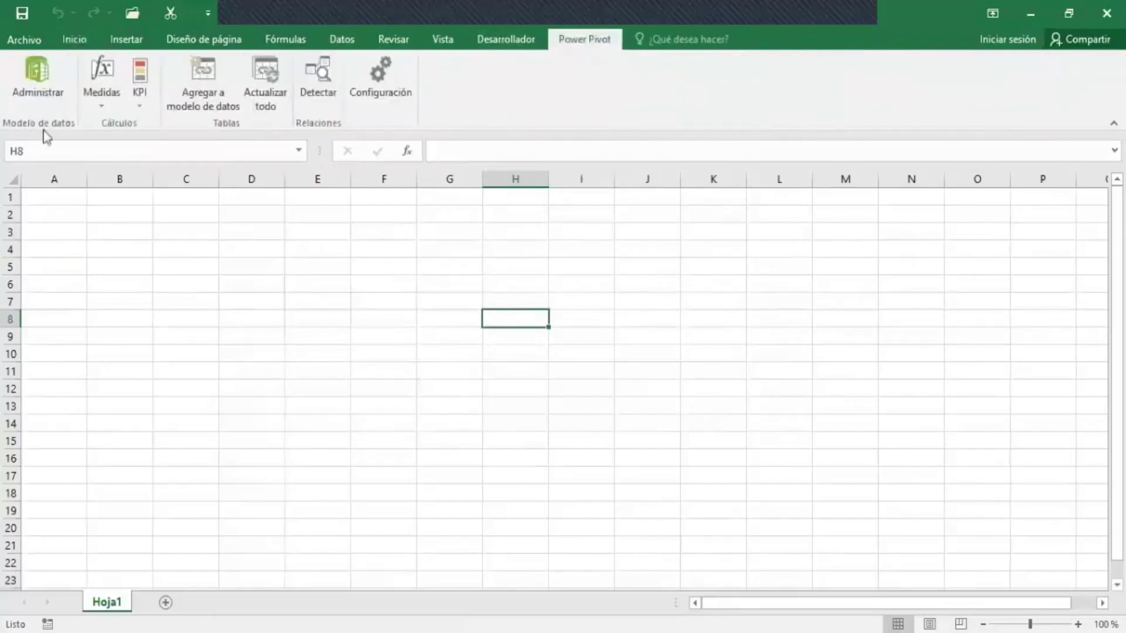
left_click(100, 111)
left_click(100, 111)
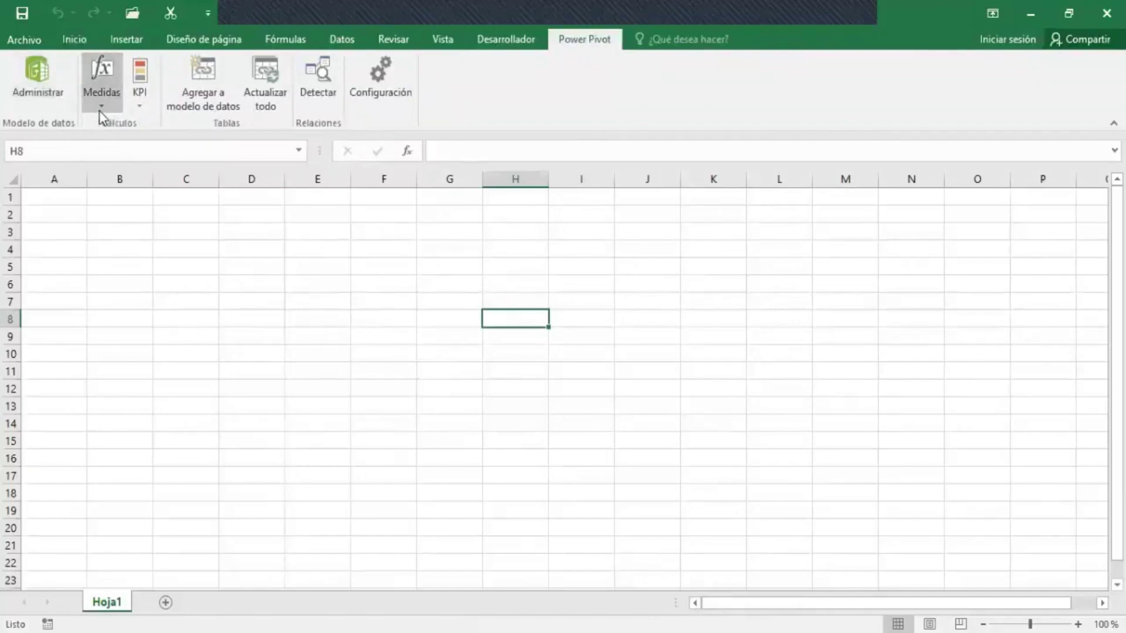
left_click(138, 110)
left_click(139, 111)
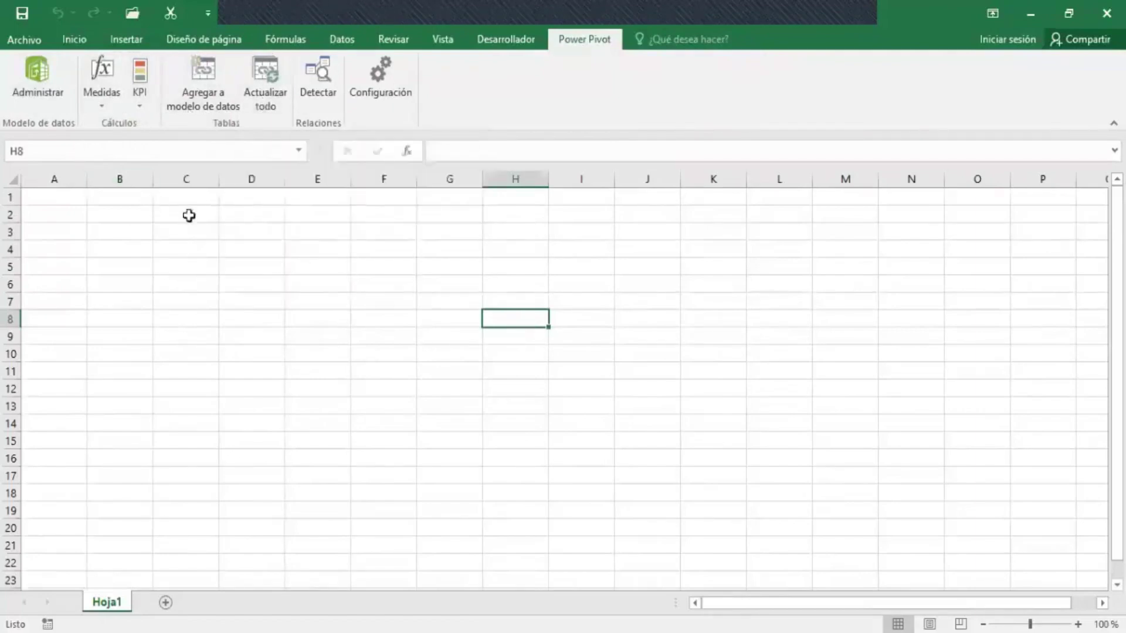
left_click(51, 86)
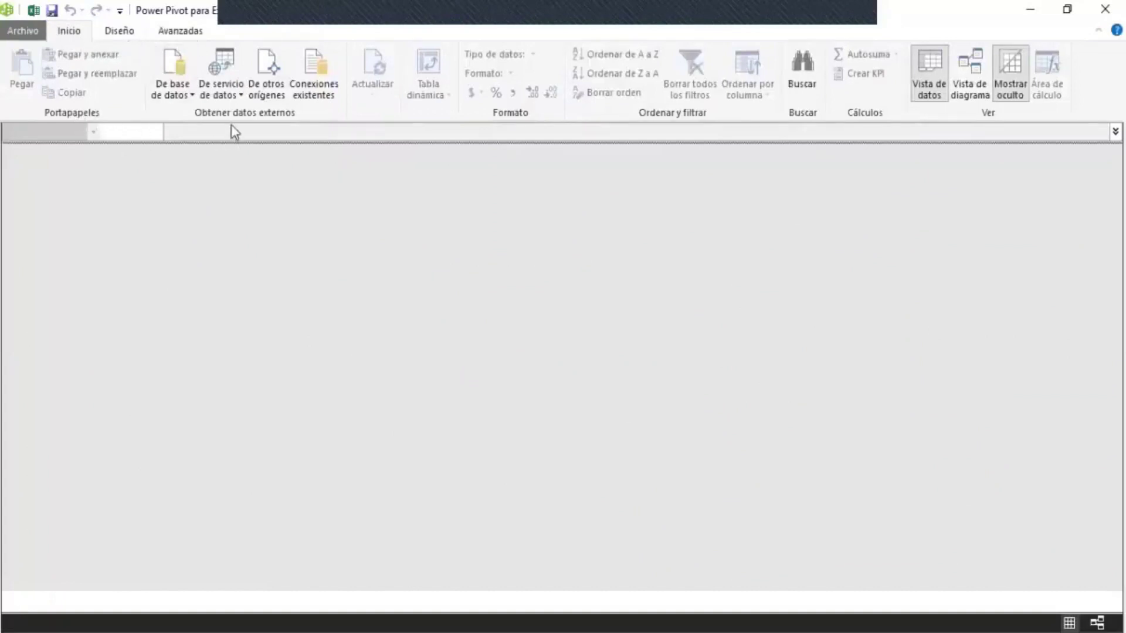
left_click(188, 96)
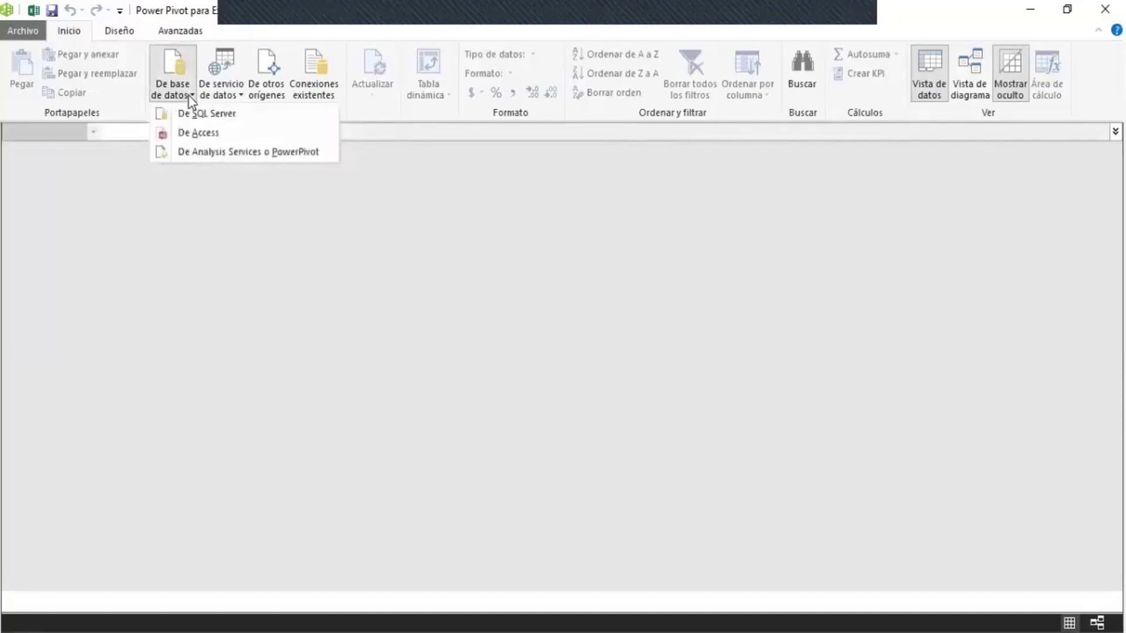
left_click(188, 96)
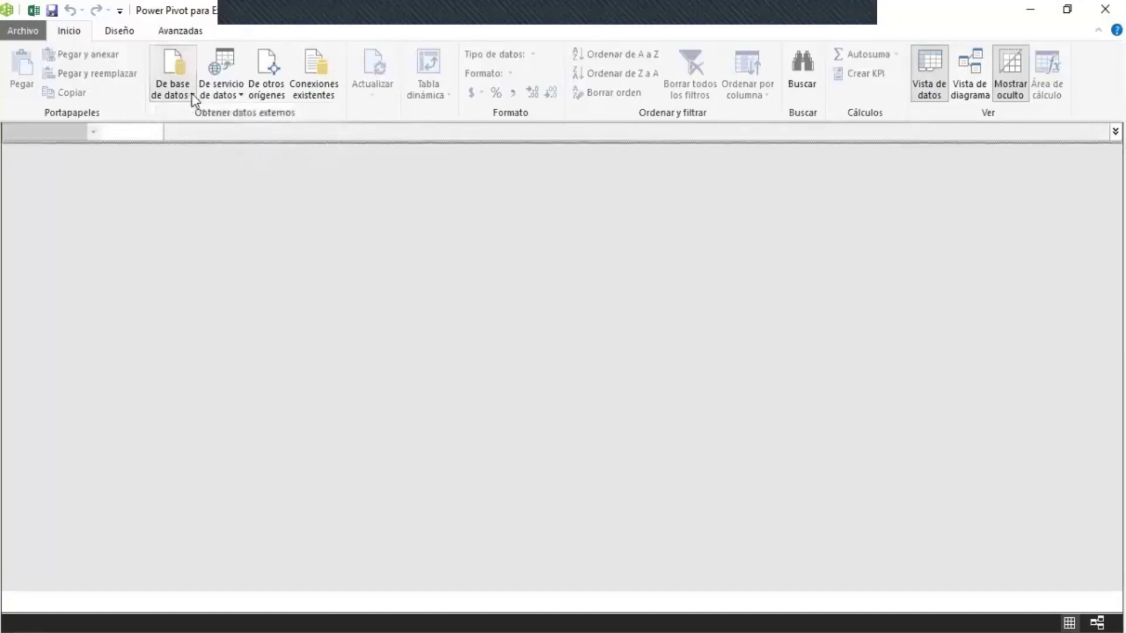
left_click(277, 97)
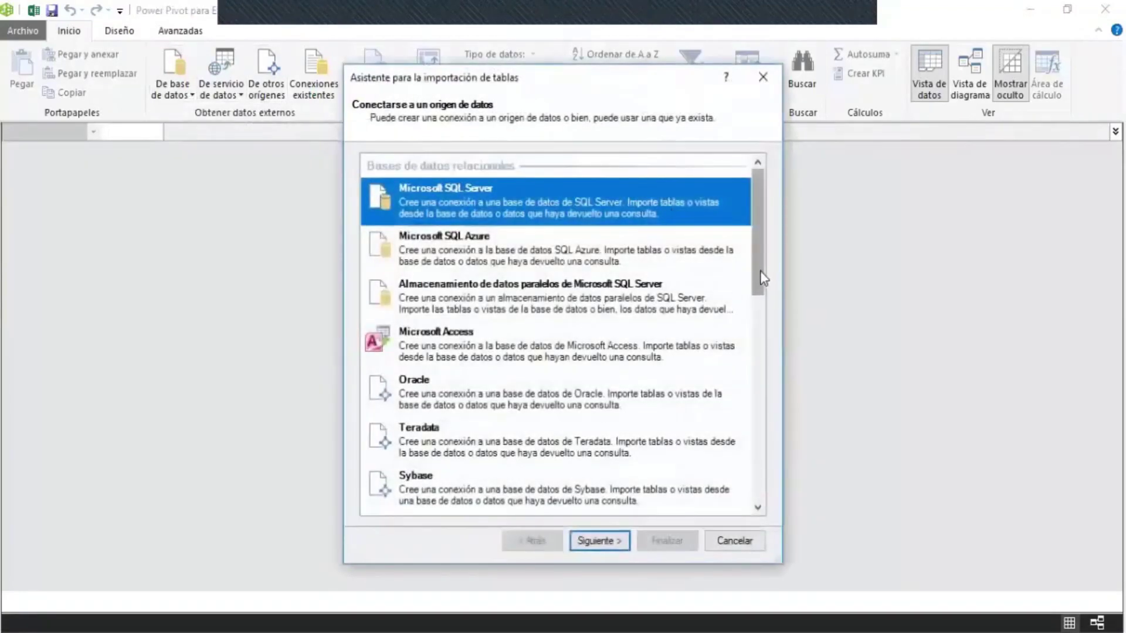
left_click_drag(761, 279, 762, 318)
left_click(512, 346)
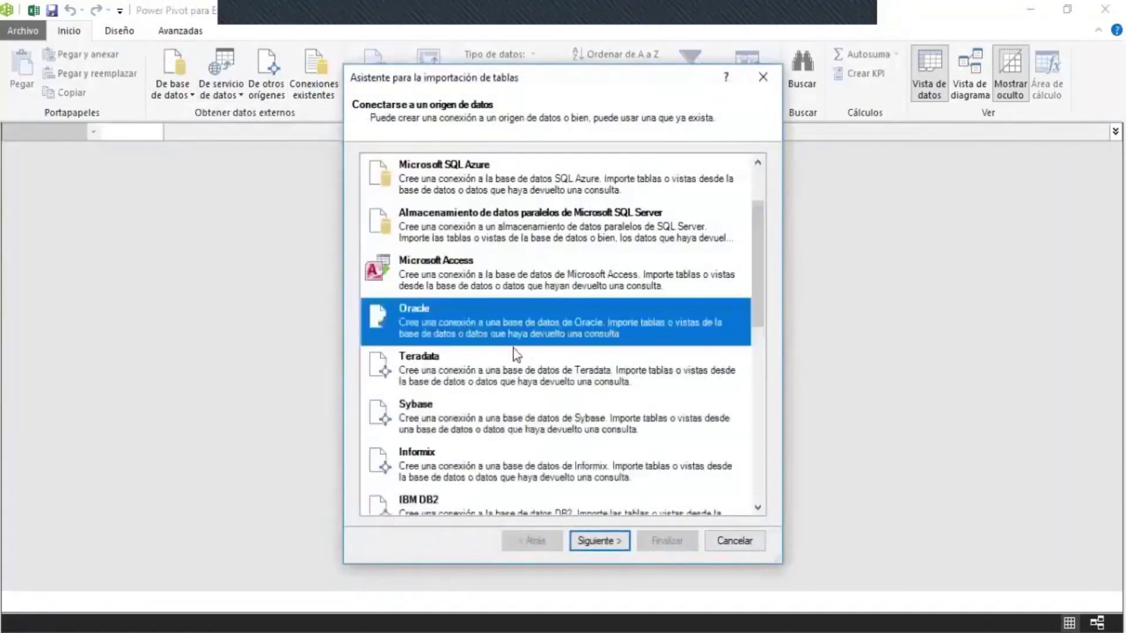
scroll(514, 352, "down", 1)
scroll(514, 352, "down", 1)
key("Down")
key("Down")
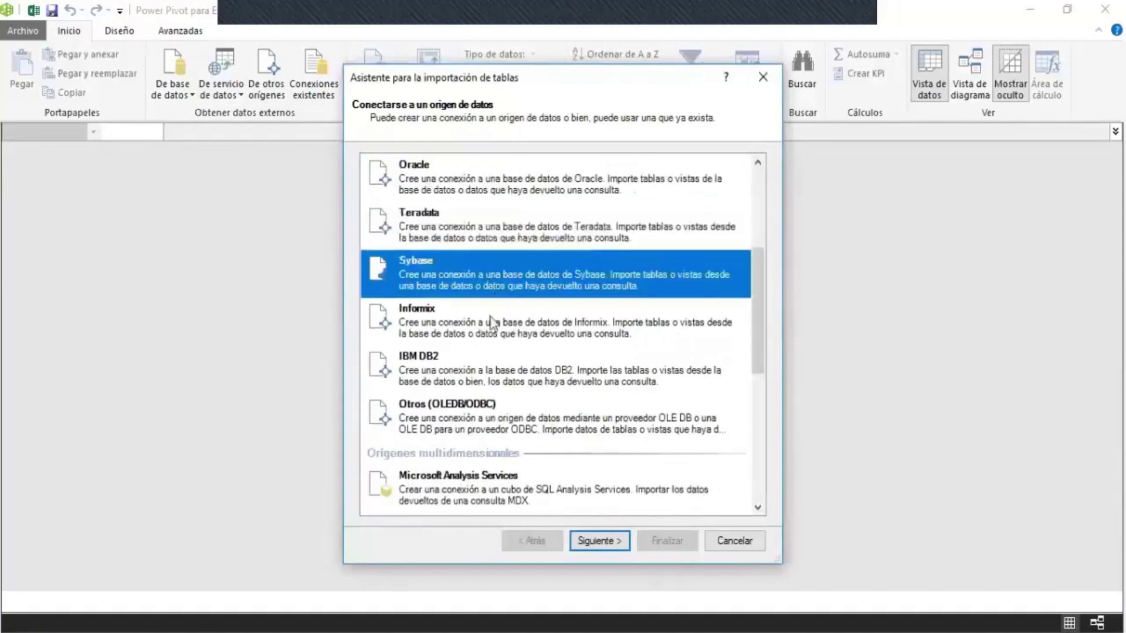
key("Down")
scroll(492, 323, "down", 5)
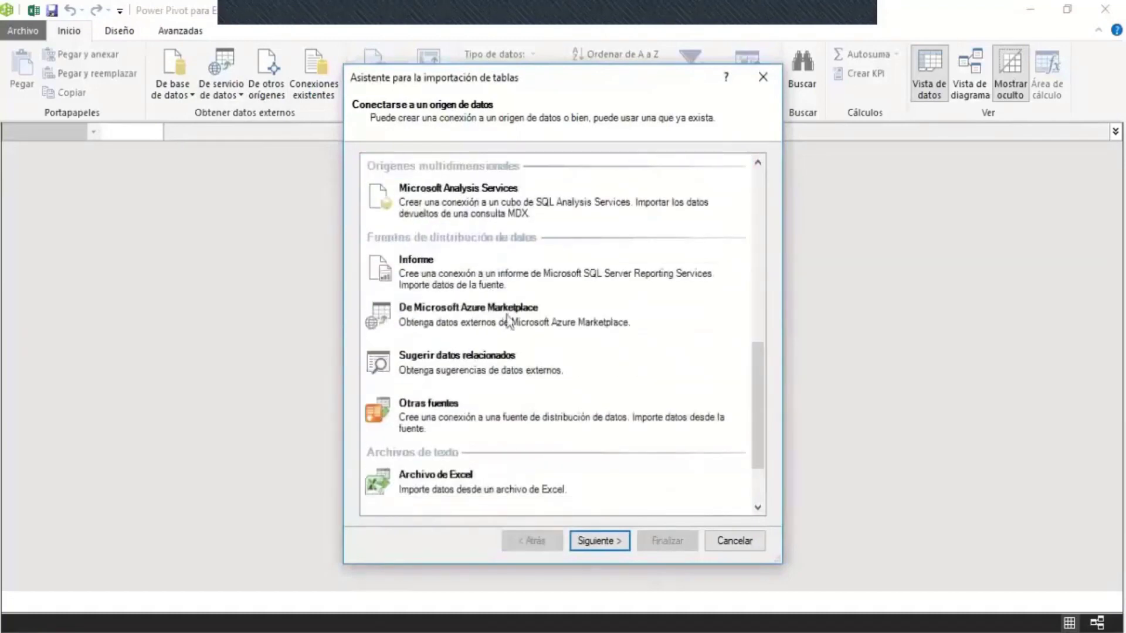
scroll(508, 321, "down", 1)
left_click(491, 422)
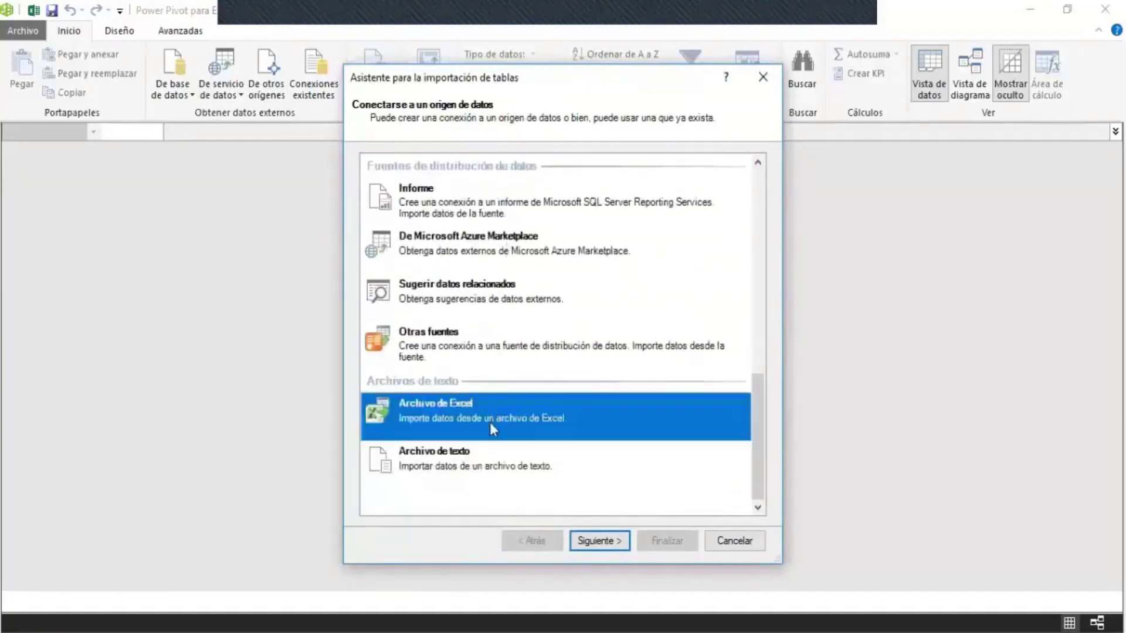
left_click(481, 469)
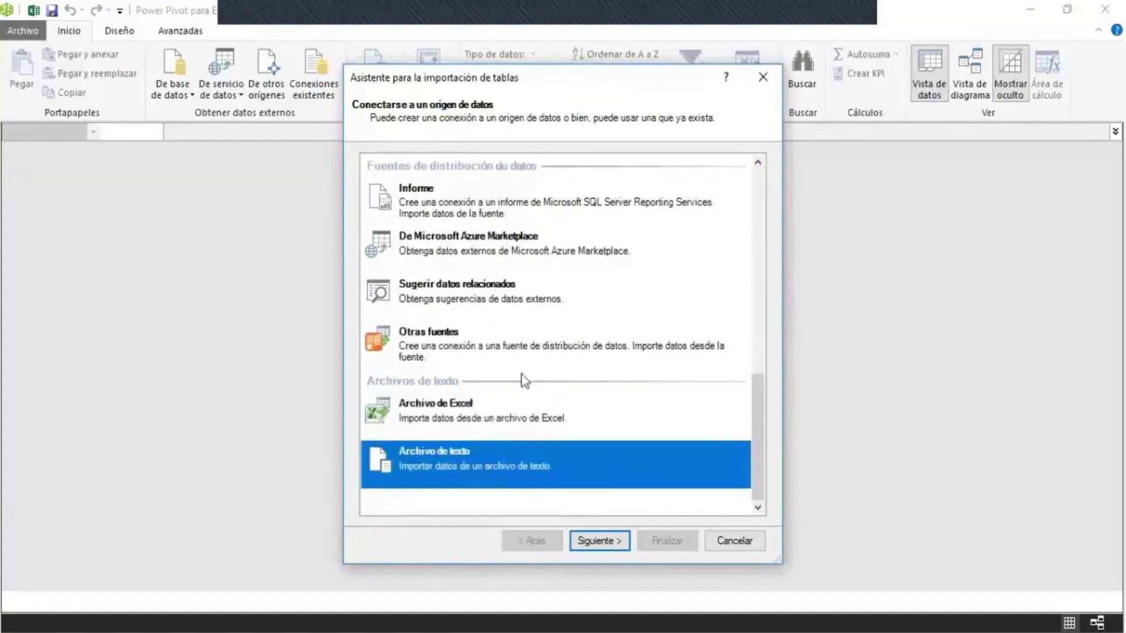
left_click(762, 76)
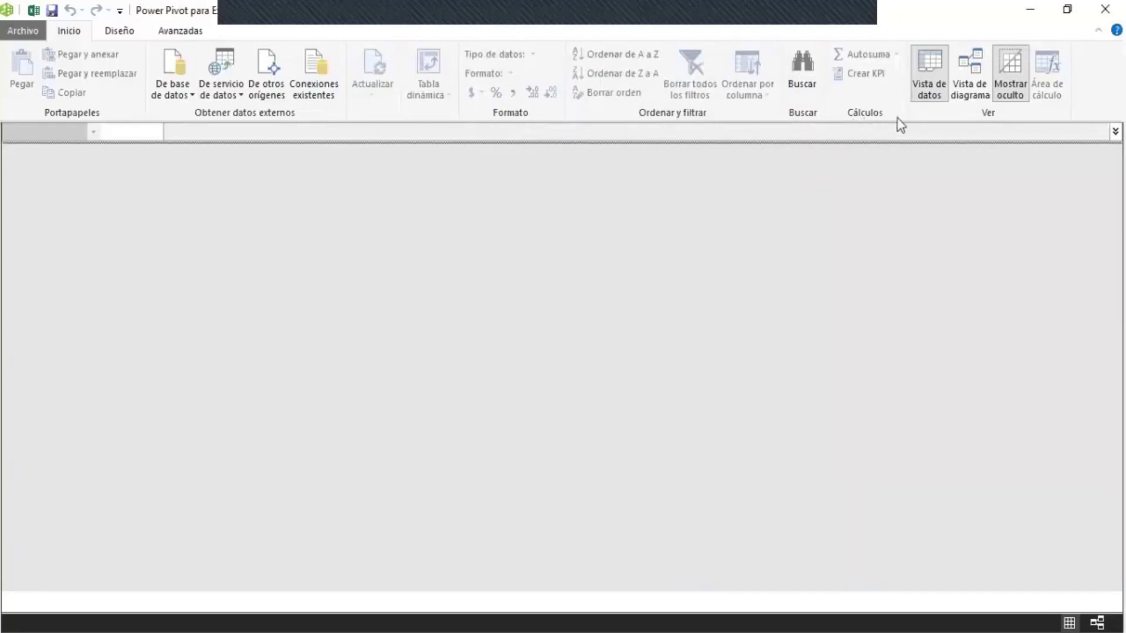
- Show the empty model in data view and browse Diseño's Opciones de cálculo and Tabla de fechas
left_click(962, 82)
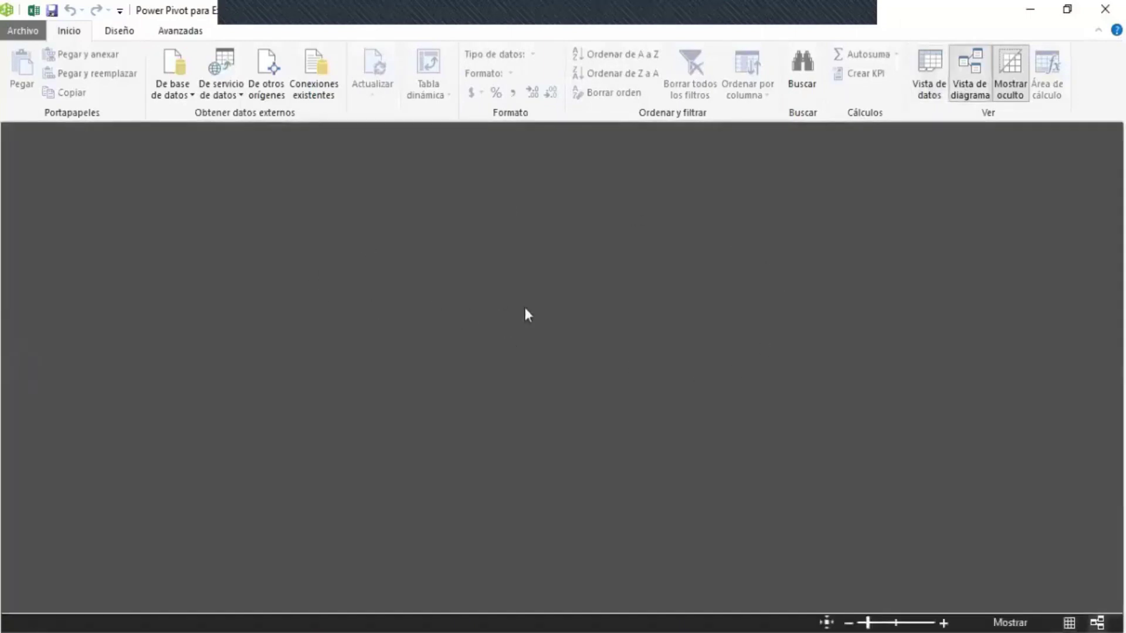
left_click(935, 96)
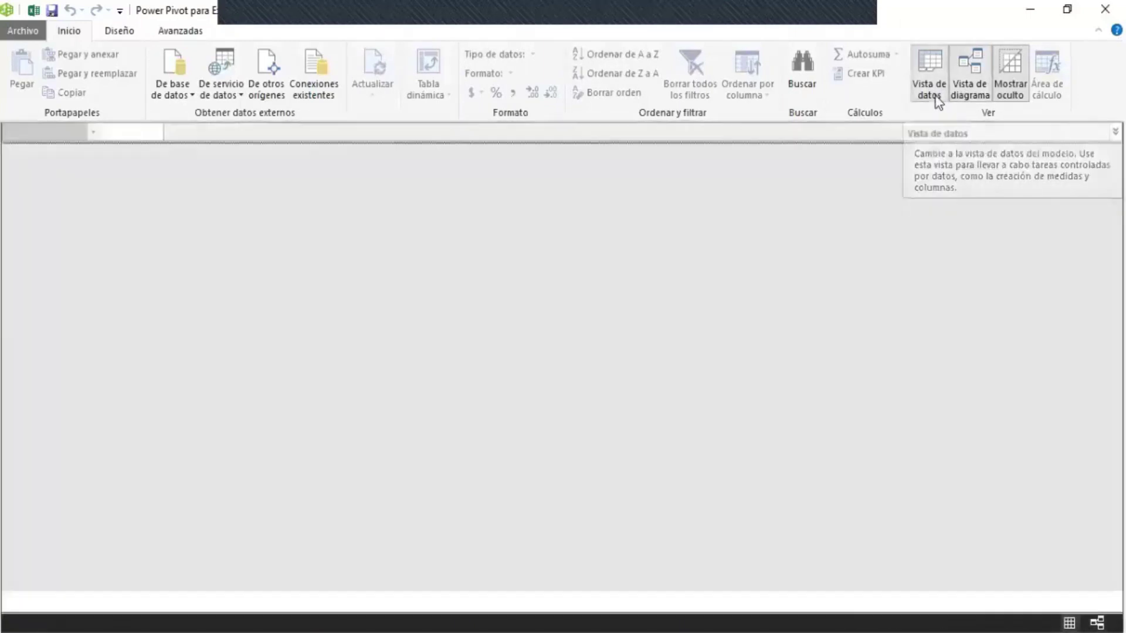
left_click(123, 31)
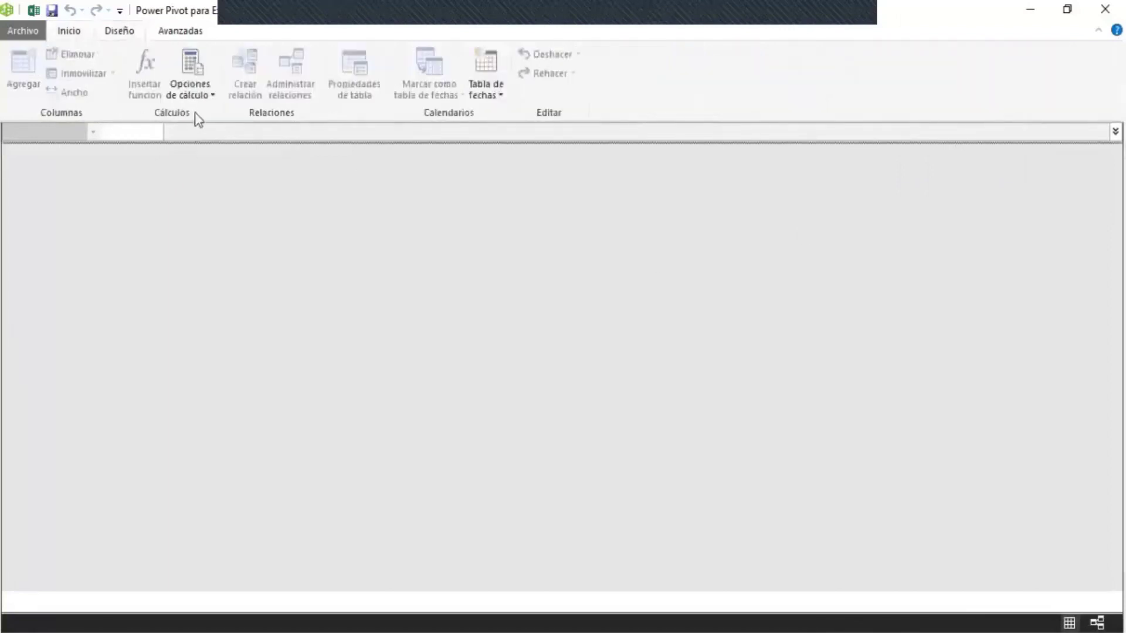
left_click(213, 96)
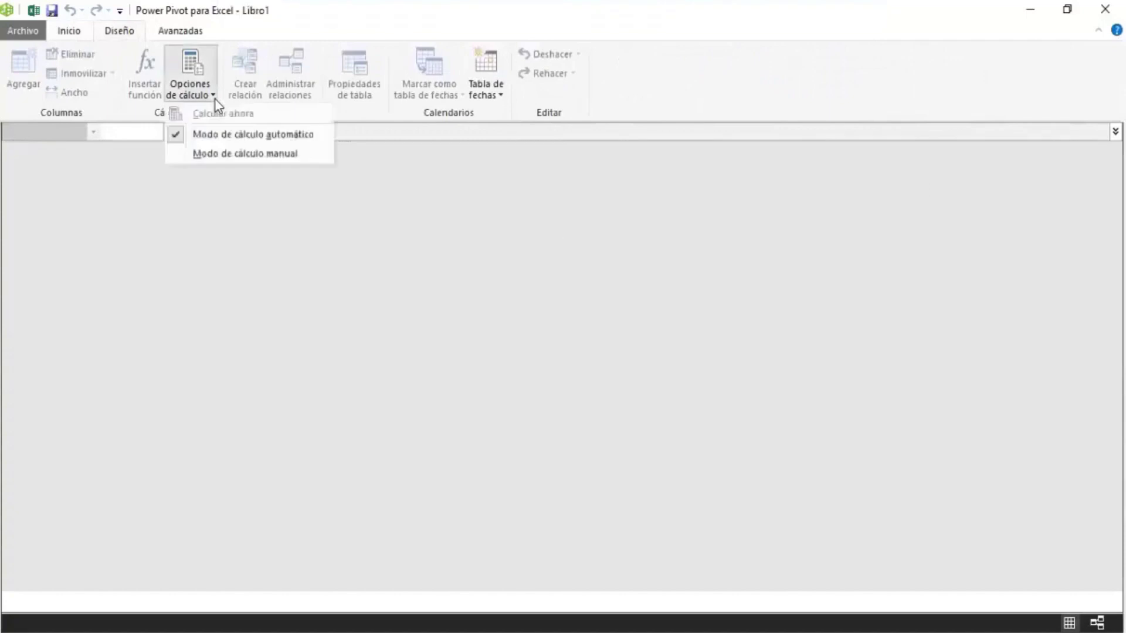
left_click(214, 99)
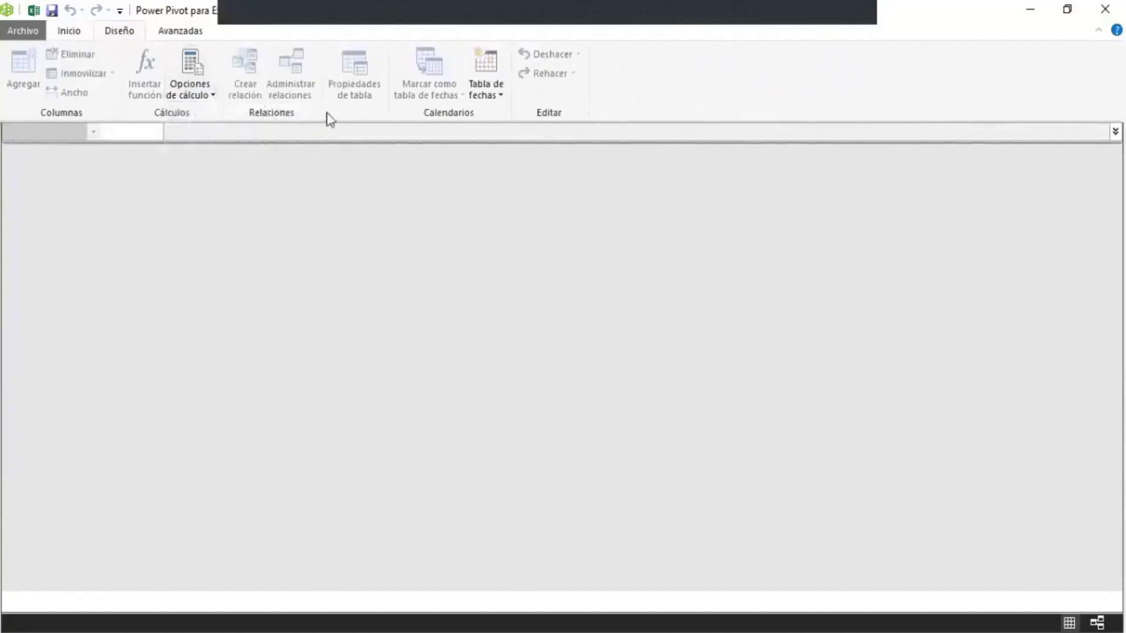
left_click(501, 103)
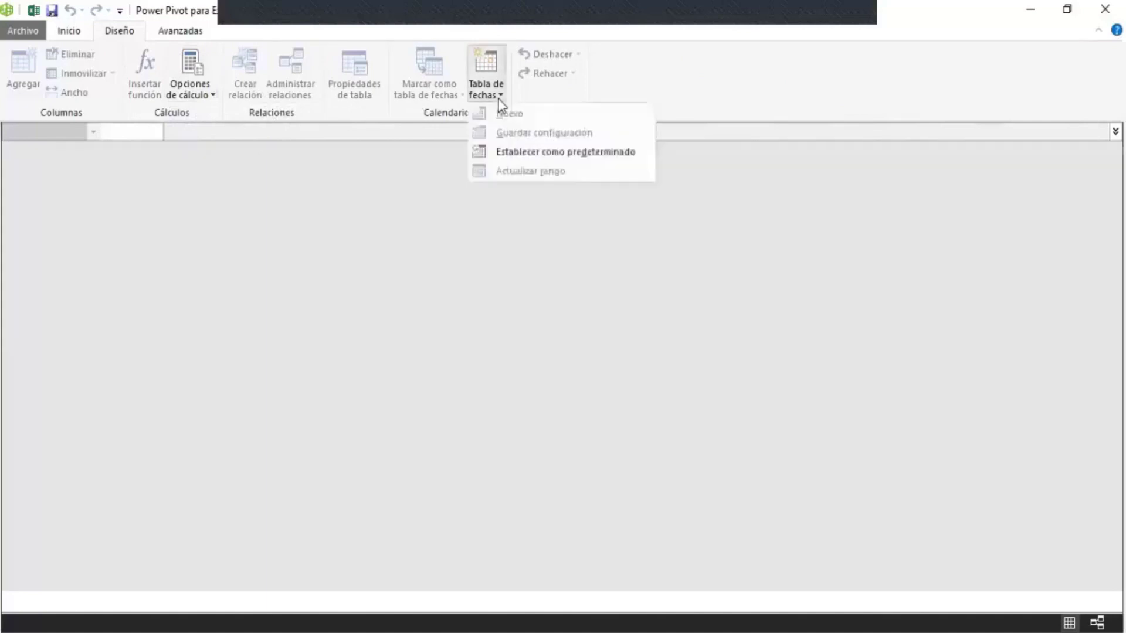
left_click(501, 103)
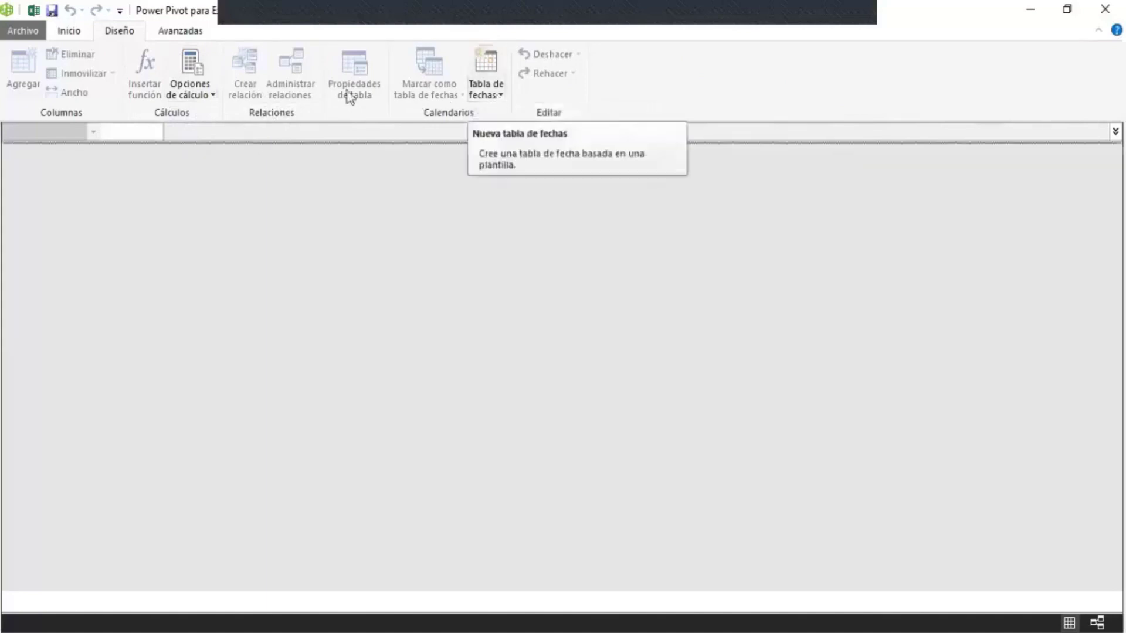
left_click(178, 32)
left_click(76, 32)
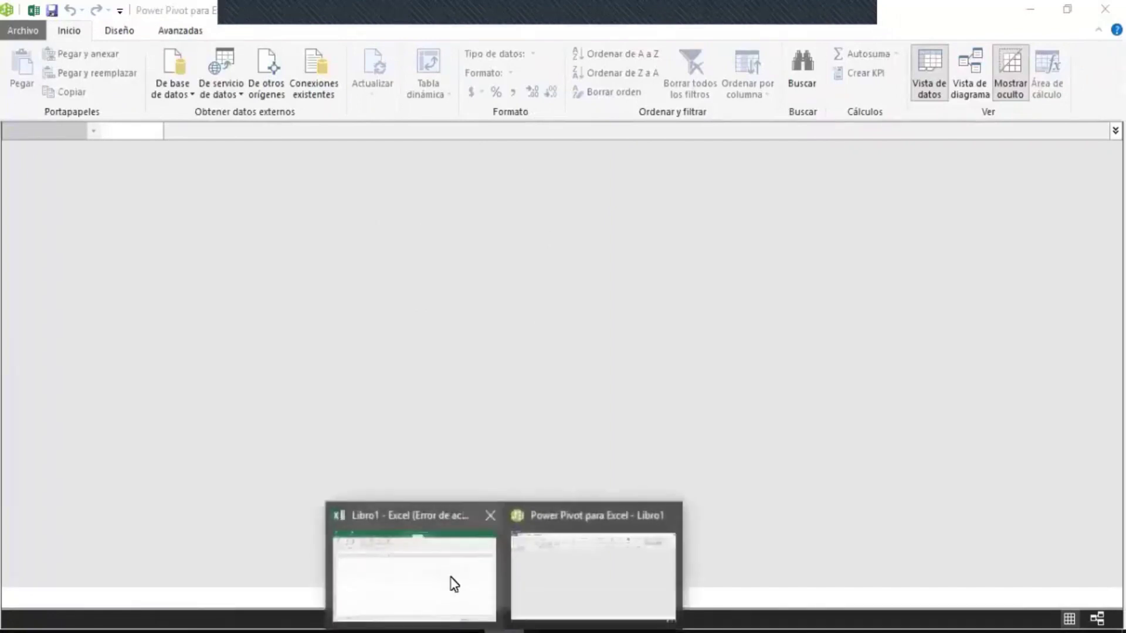
- Go to the Excel workbook, select cells J3 and D6, then return to Power Pivot
left_click(452, 582)
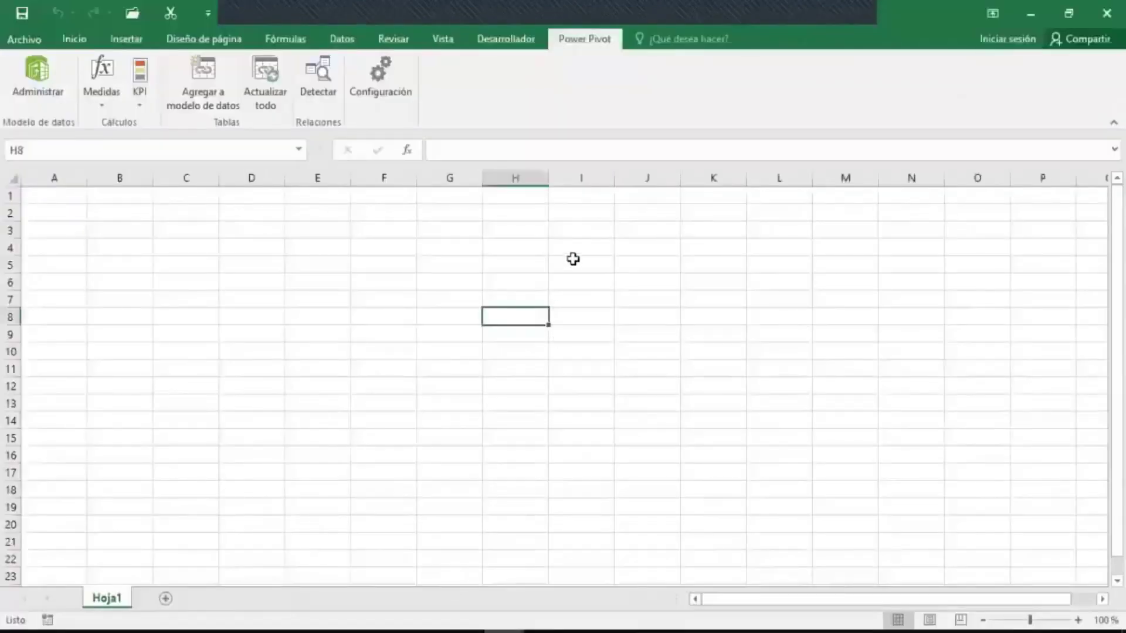
left_click(616, 233)
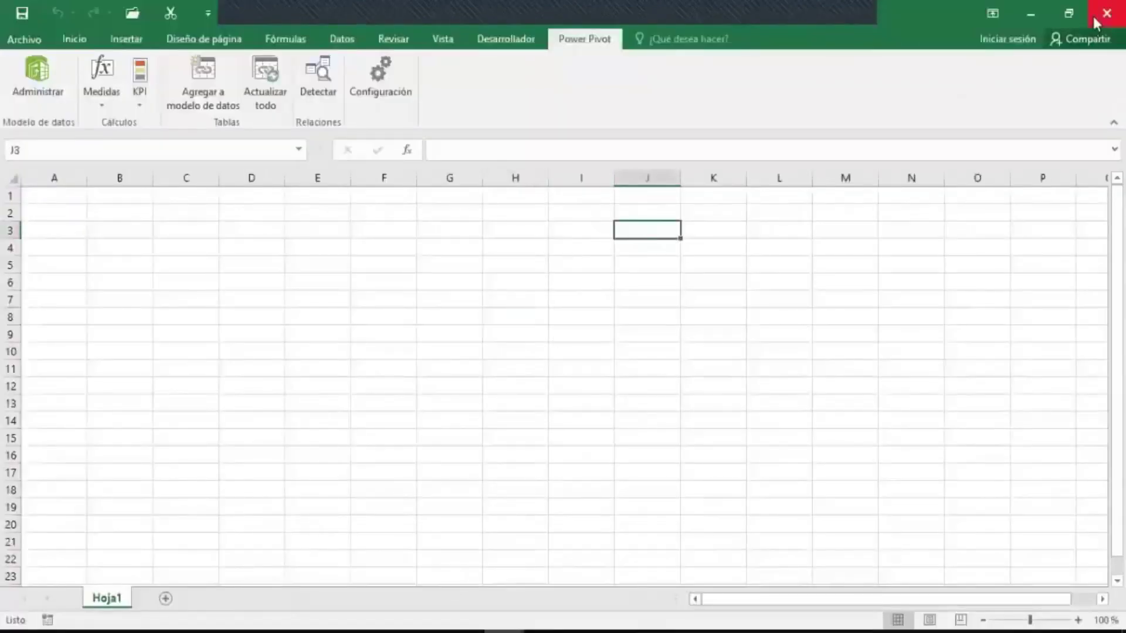
left_click(252, 276)
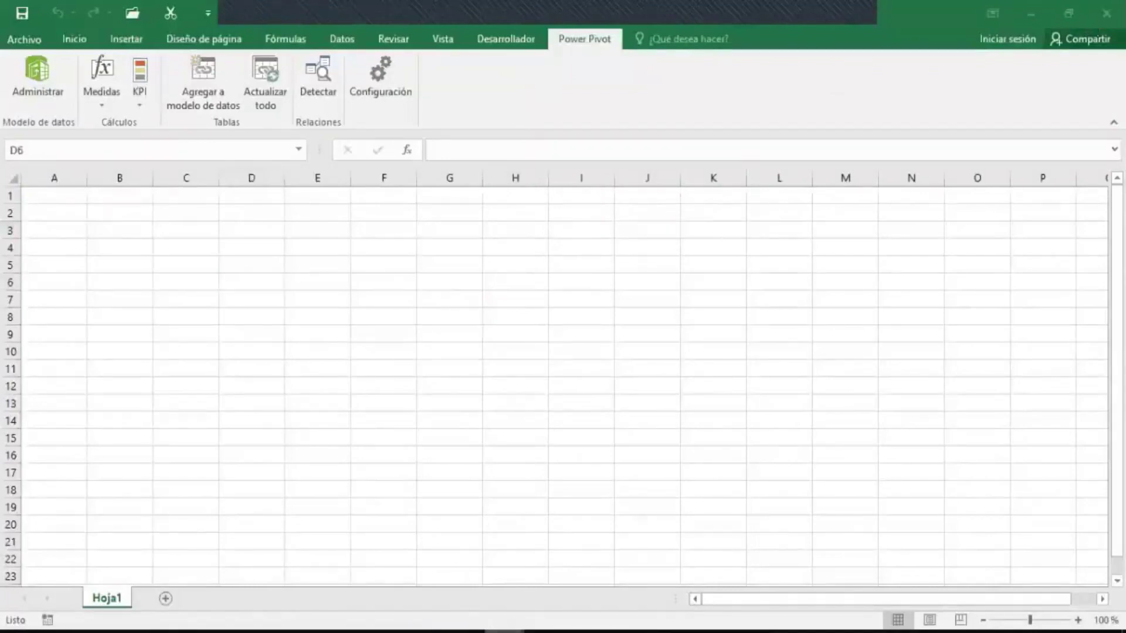
left_click(535, 581)
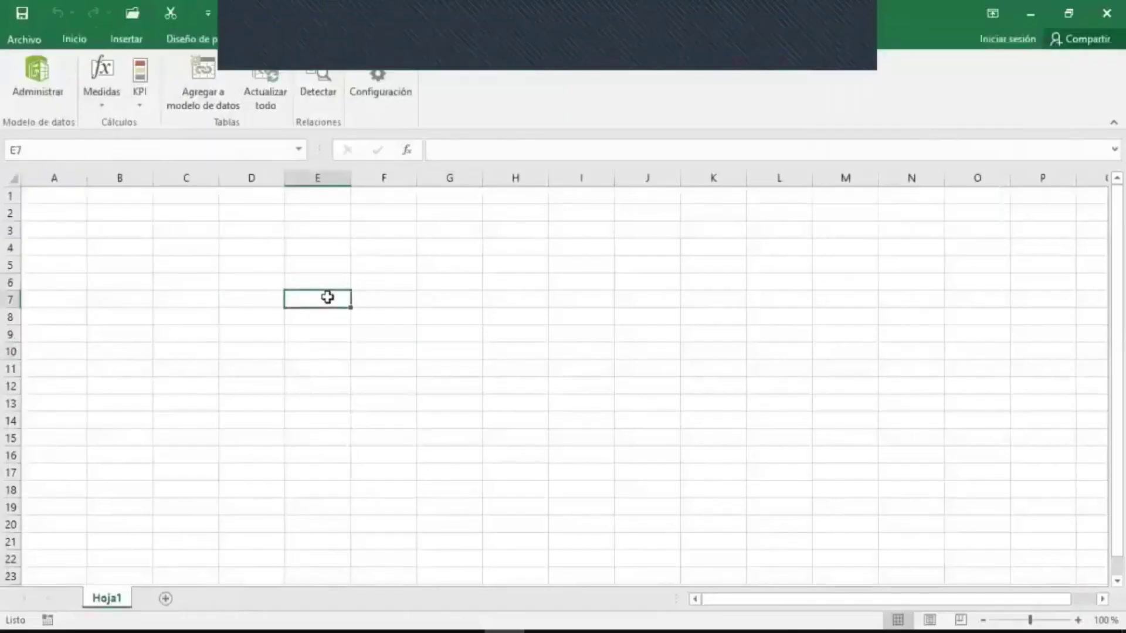
- Save the workbook to Escritorio under the name Ejemplo1
left_click(44, 50)
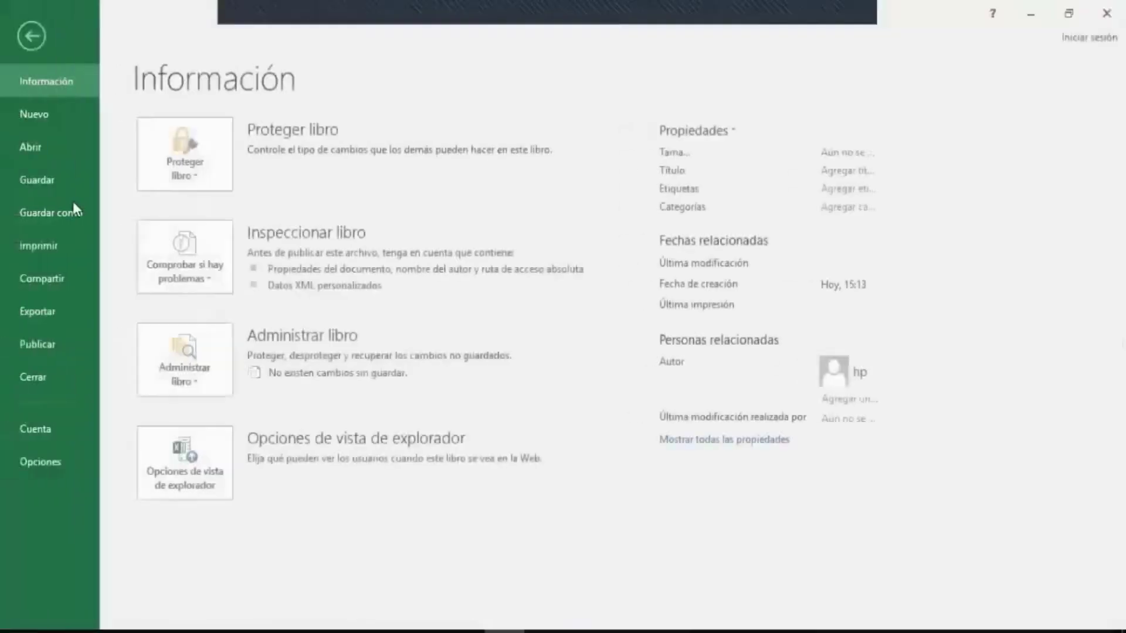
left_click(35, 213)
left_click(144, 235)
left_click(70, 163)
left_click(328, 296)
type("Ejemplo")
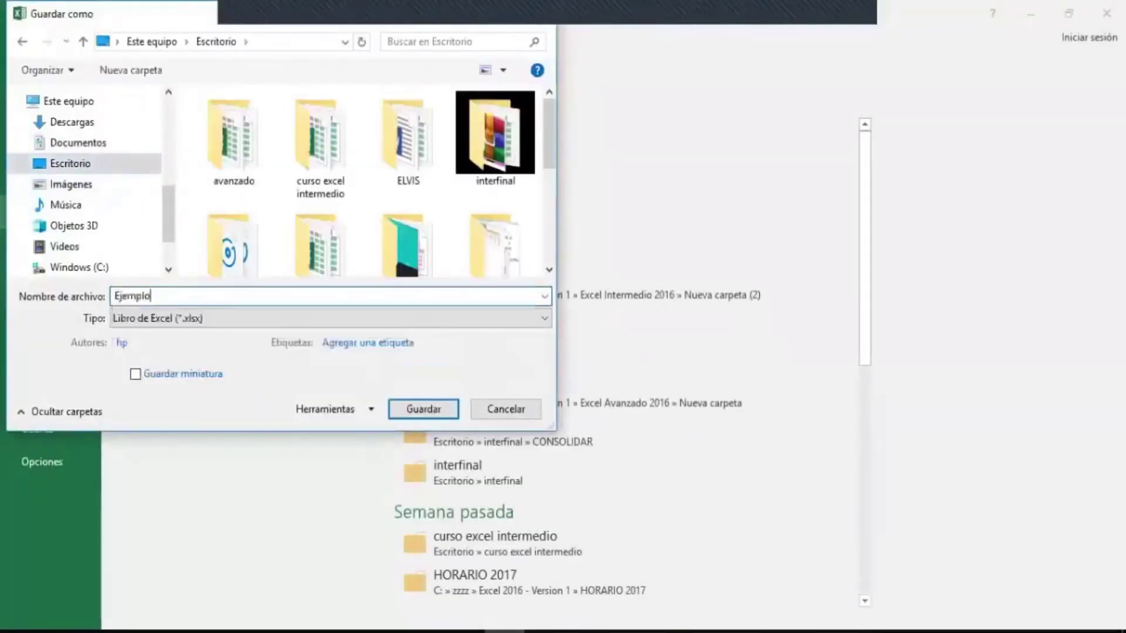
type("1")
key("Return")
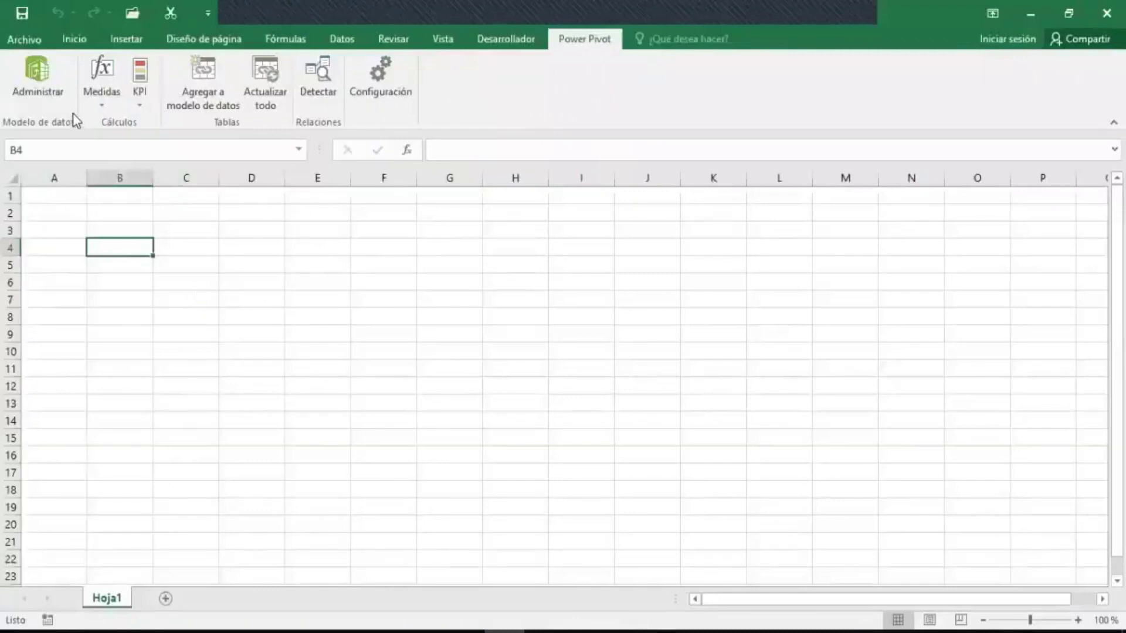
- Reopen Power Pivot and start a Microsoft Access import from De base de datos > De Access
left_click(58, 103)
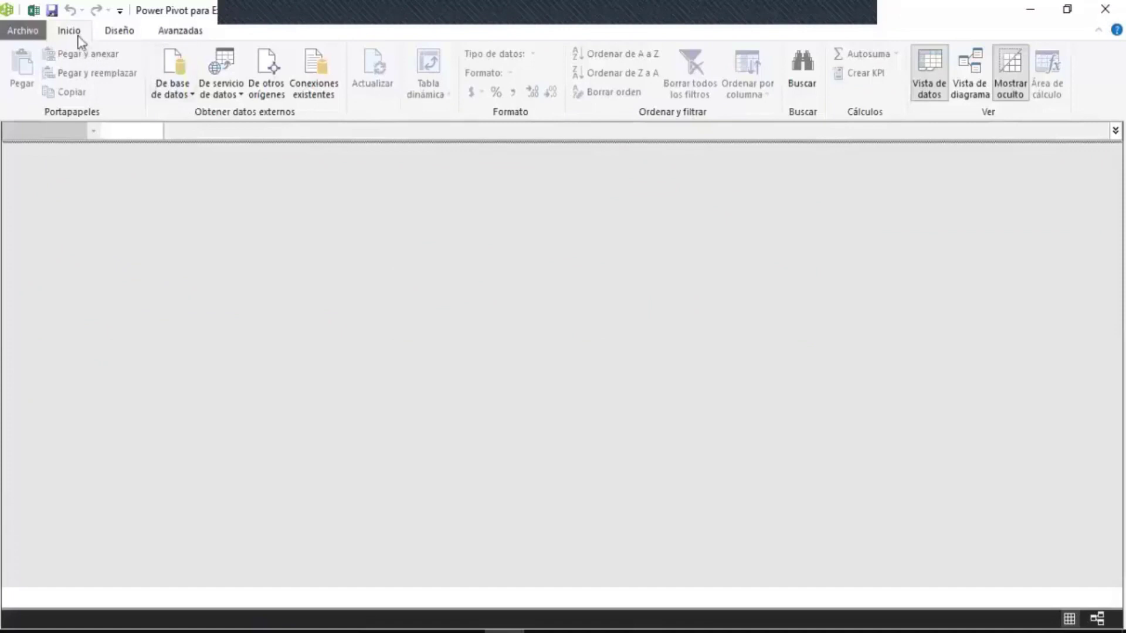
left_click(183, 95)
left_click(182, 99)
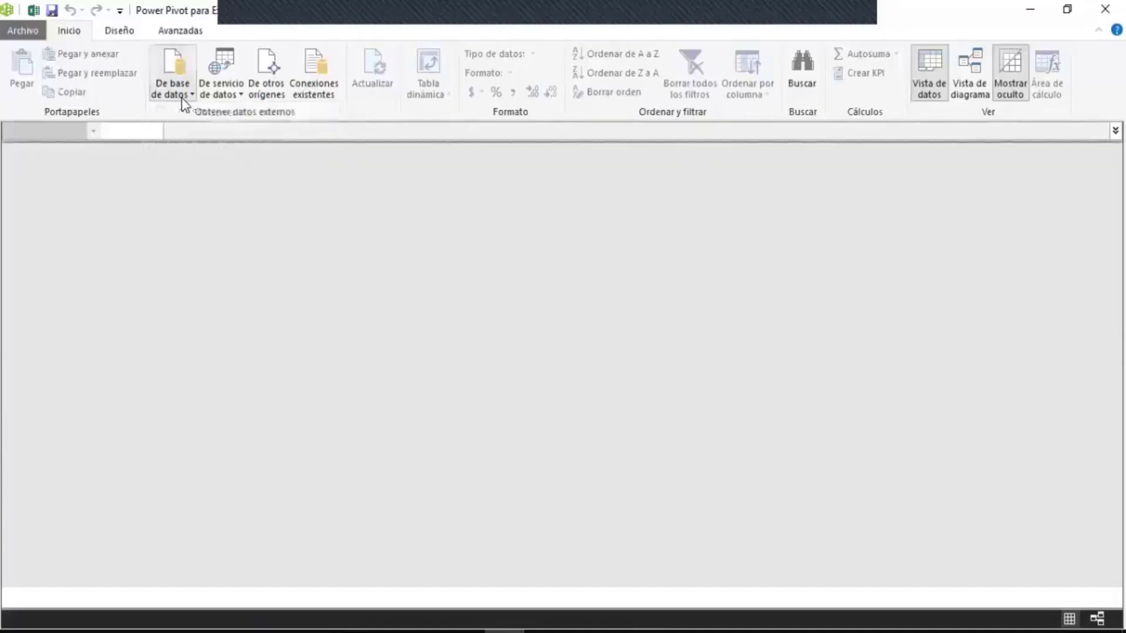
left_click(183, 99)
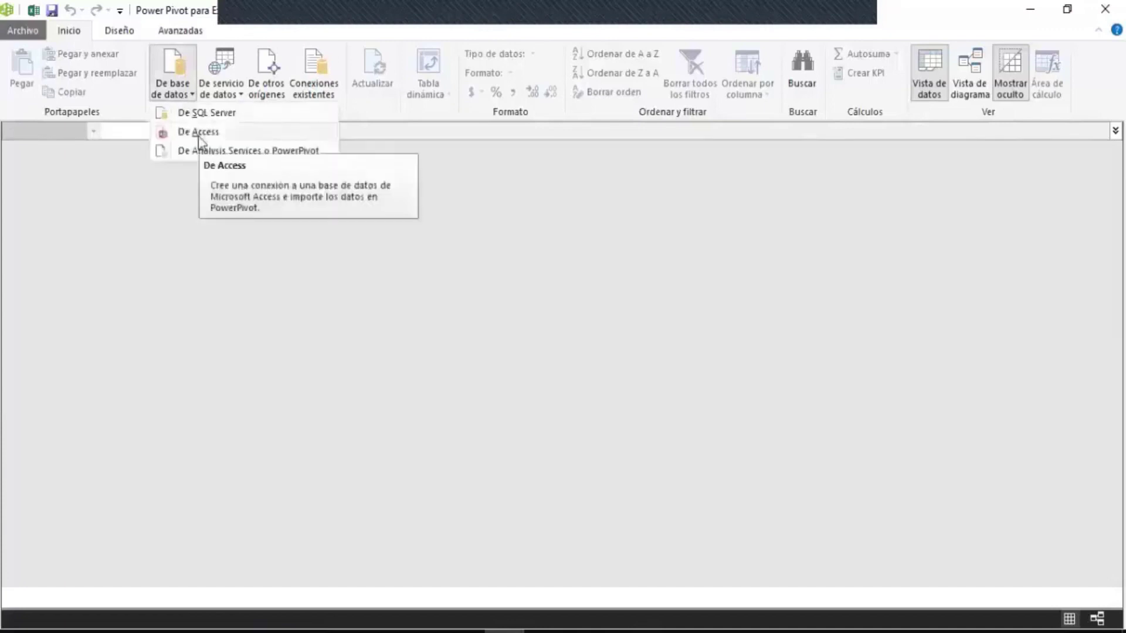
left_click(280, 94)
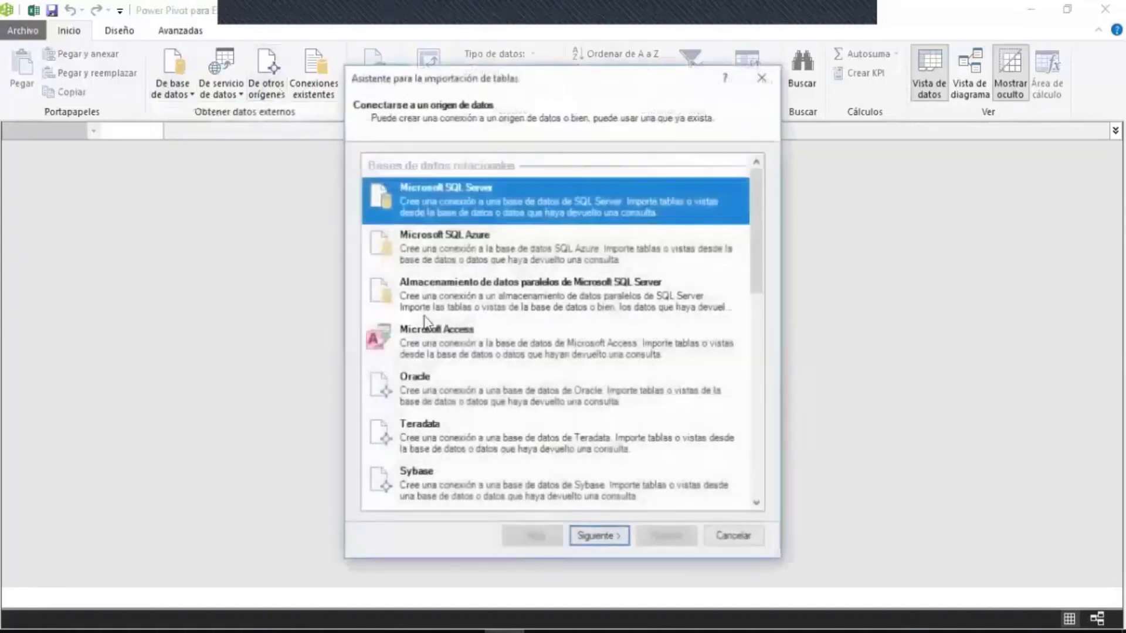
left_click(478, 347)
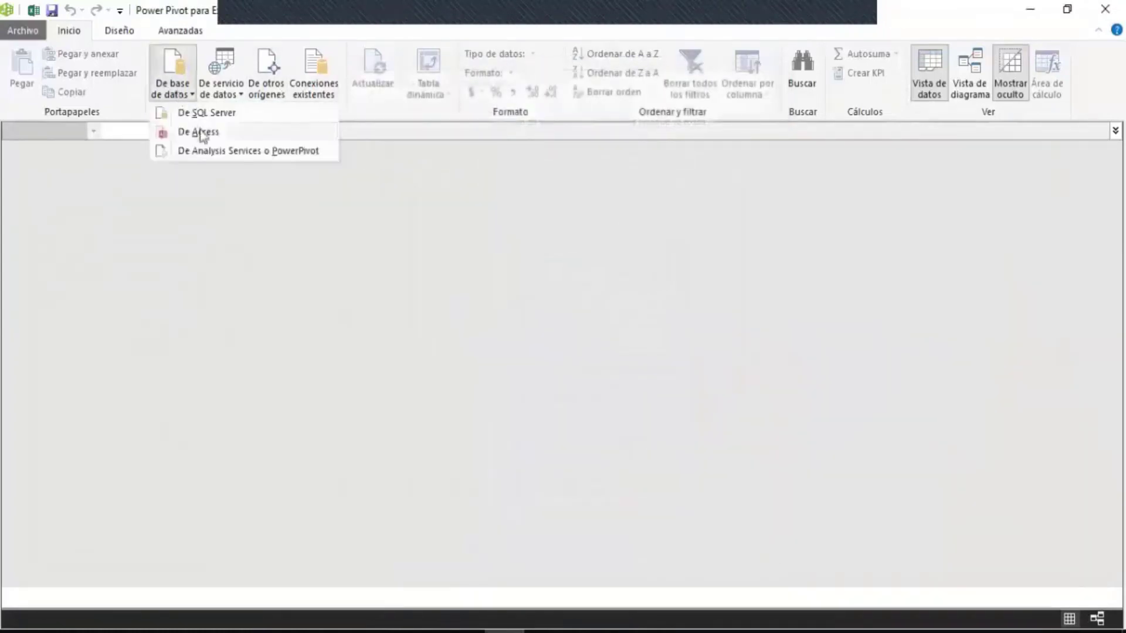
left_click(200, 133)
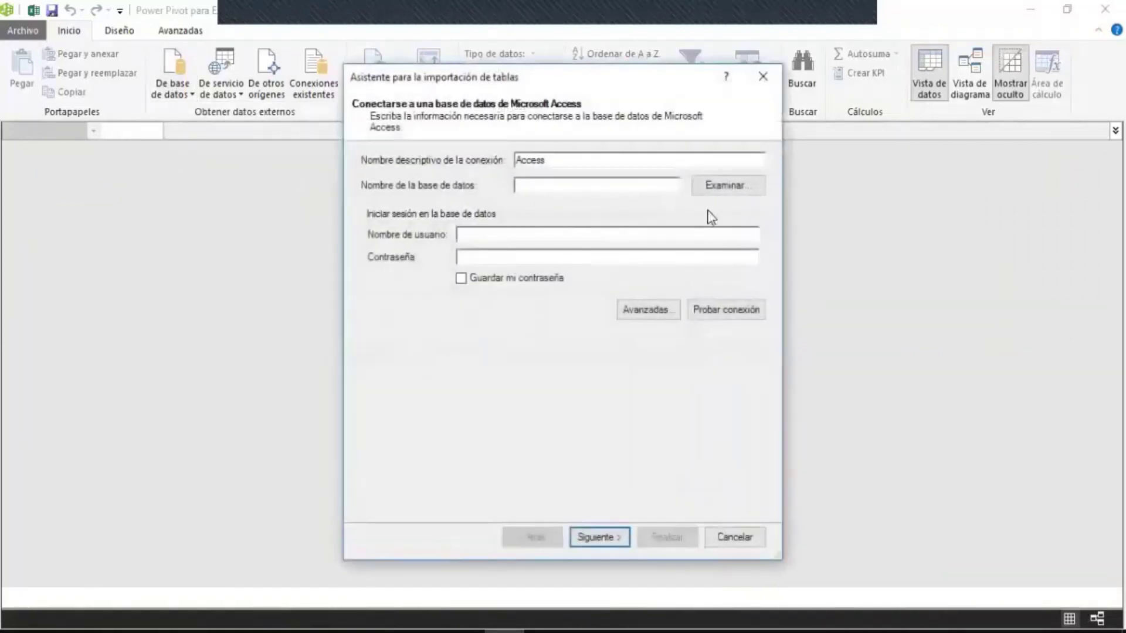
- Point the Access connection at Neptuno.accdb in the desktop's td2019 folder
left_click(733, 193)
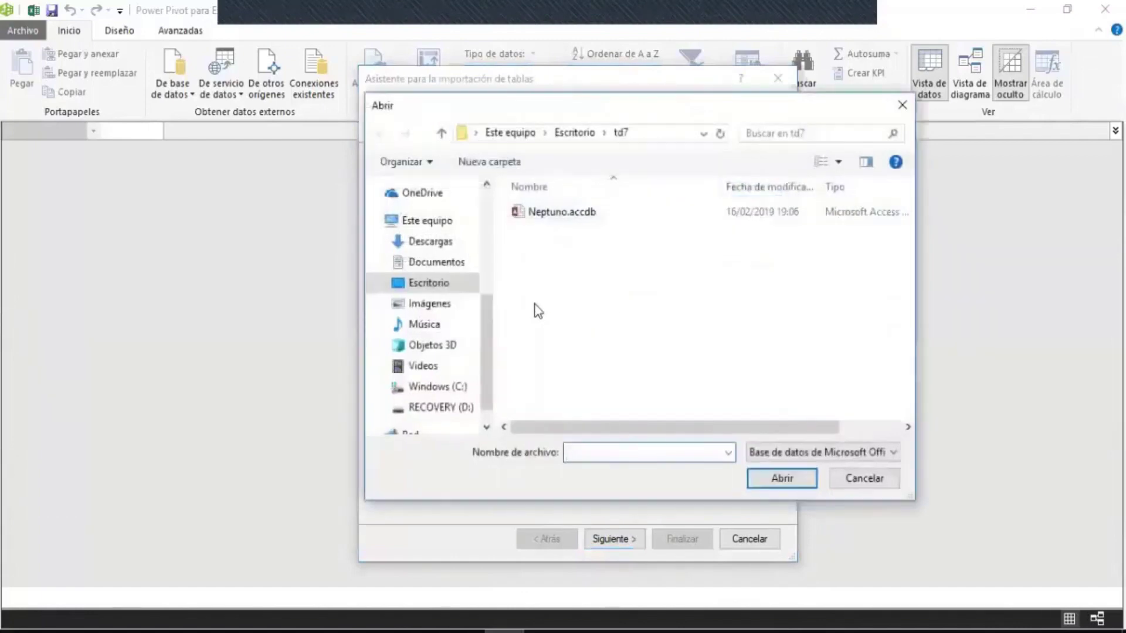
left_click(449, 287)
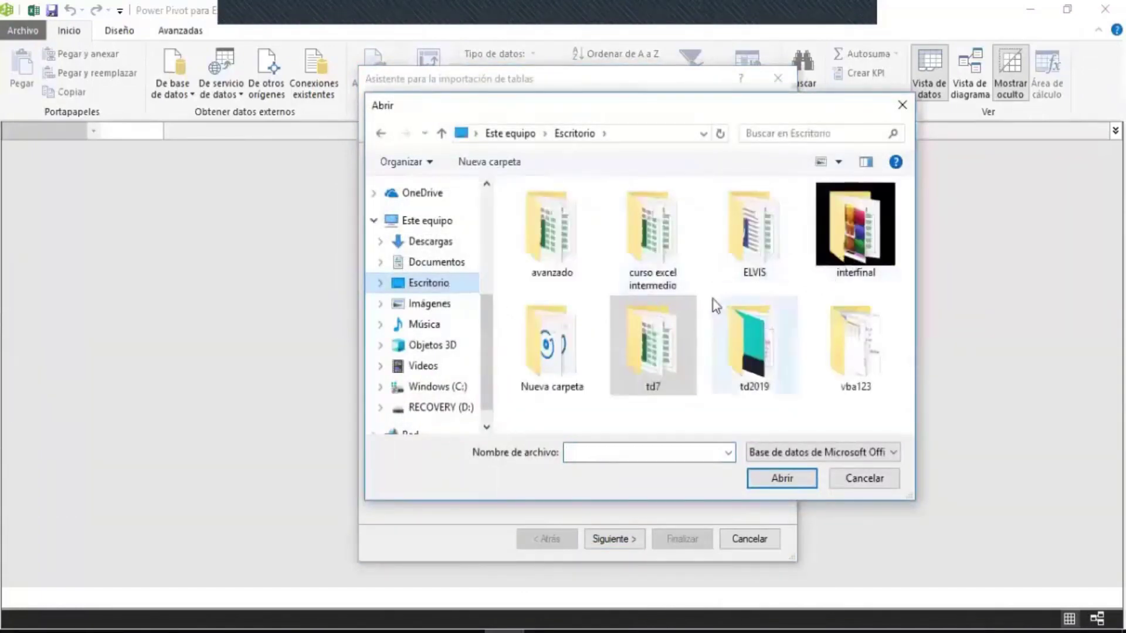
double_click(733, 334)
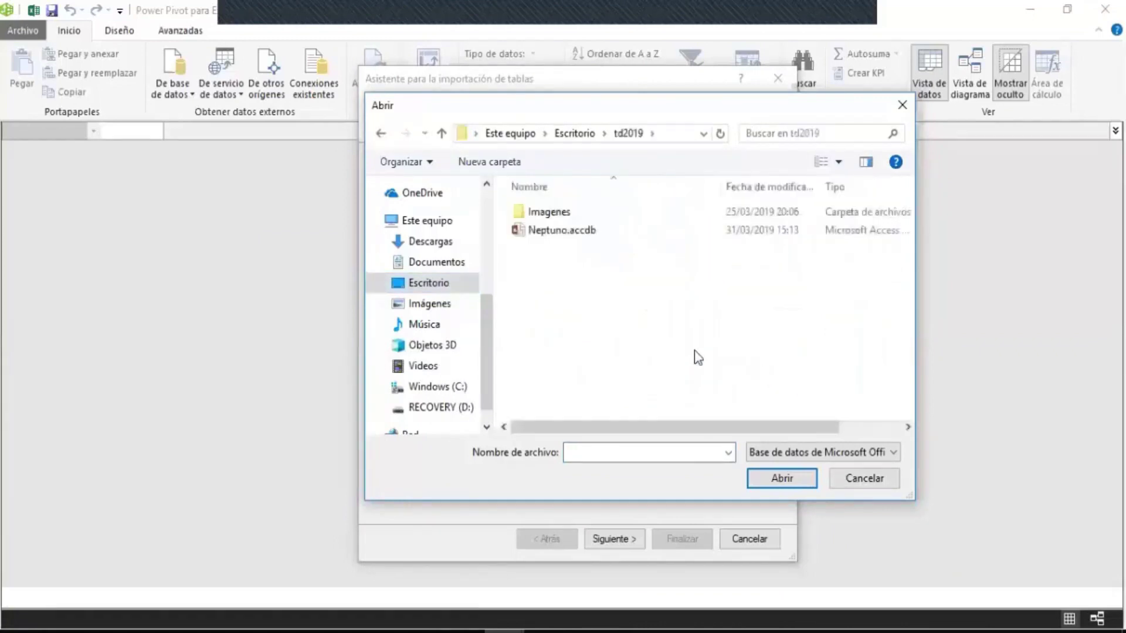
left_click(553, 234)
left_click(795, 486)
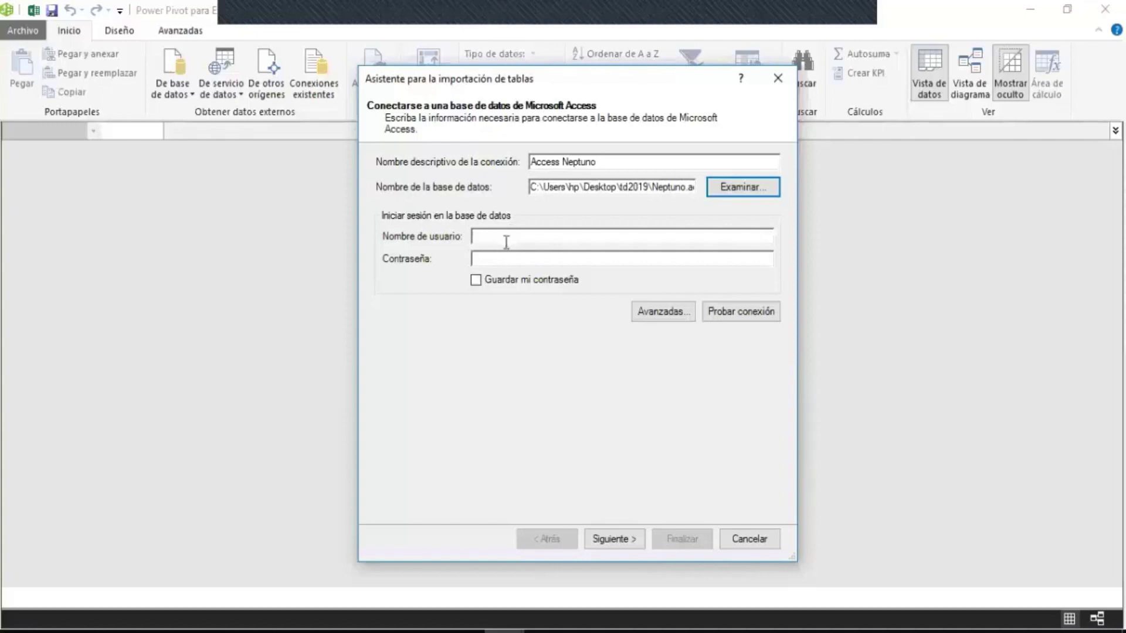
- Advance the wizard to the list of Neptuno tables and views to import
left_click(614, 537)
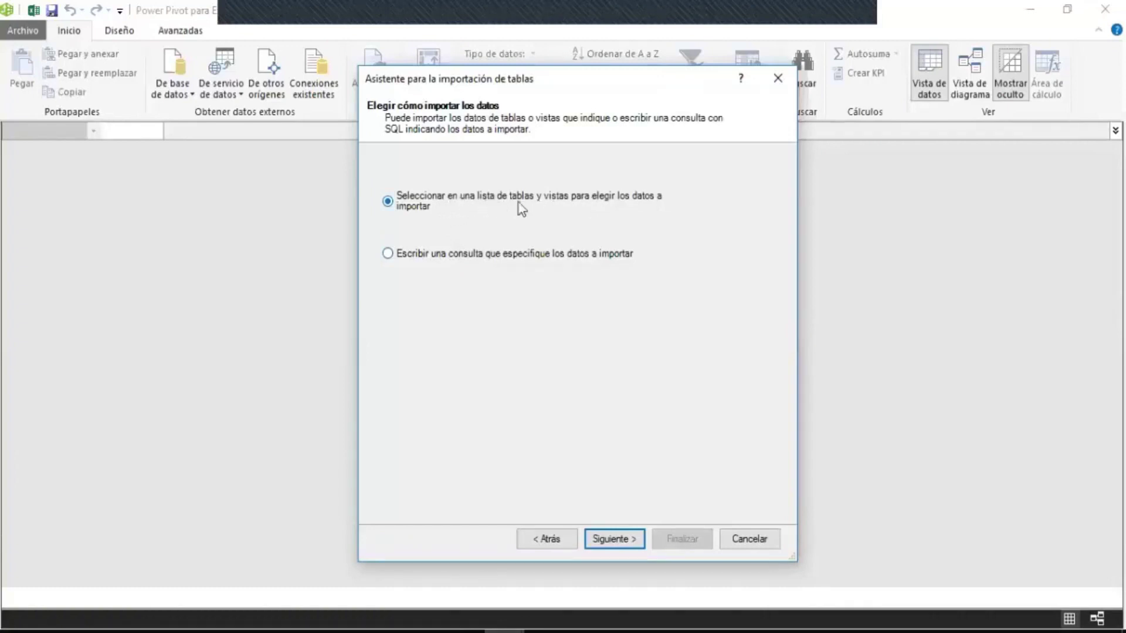
left_click(611, 541)
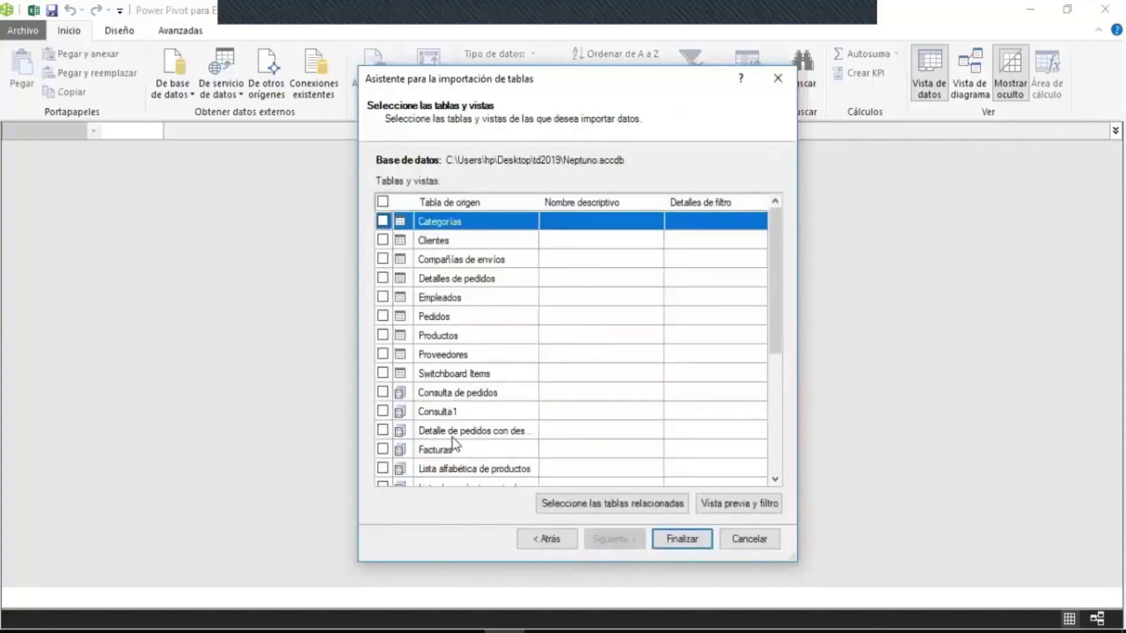
- Import Categorías, Clientes, Compañías de envíos, Detalles de pedidos, Empleados, Pedidos, Productos and Proveedores
left_click(383, 222)
left_click(383, 240)
left_click(383, 259)
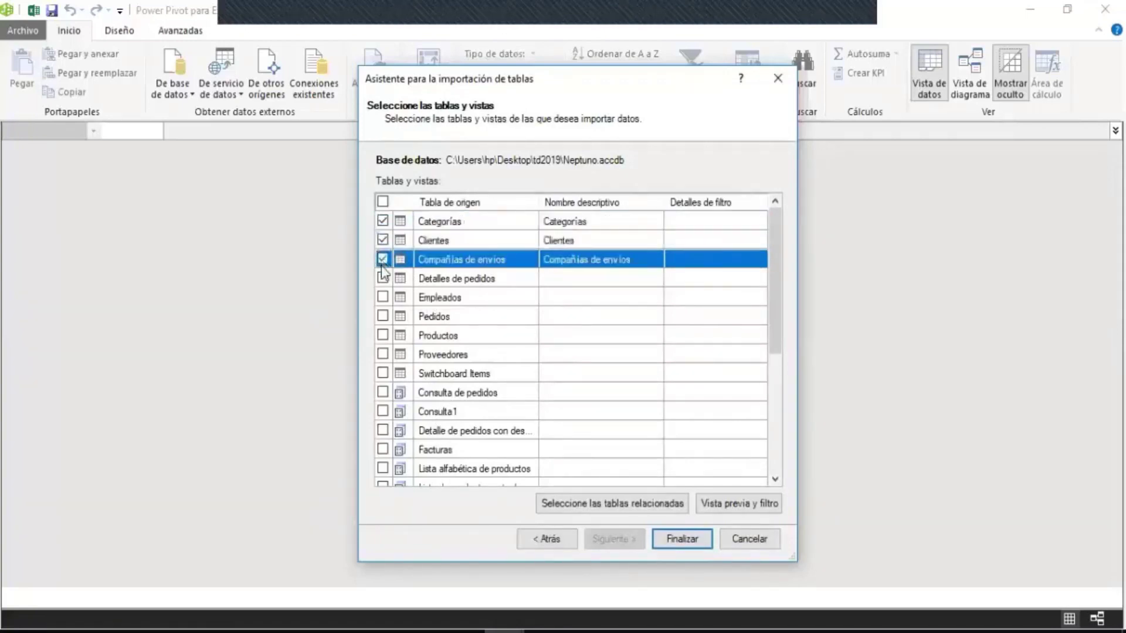
left_click(385, 279)
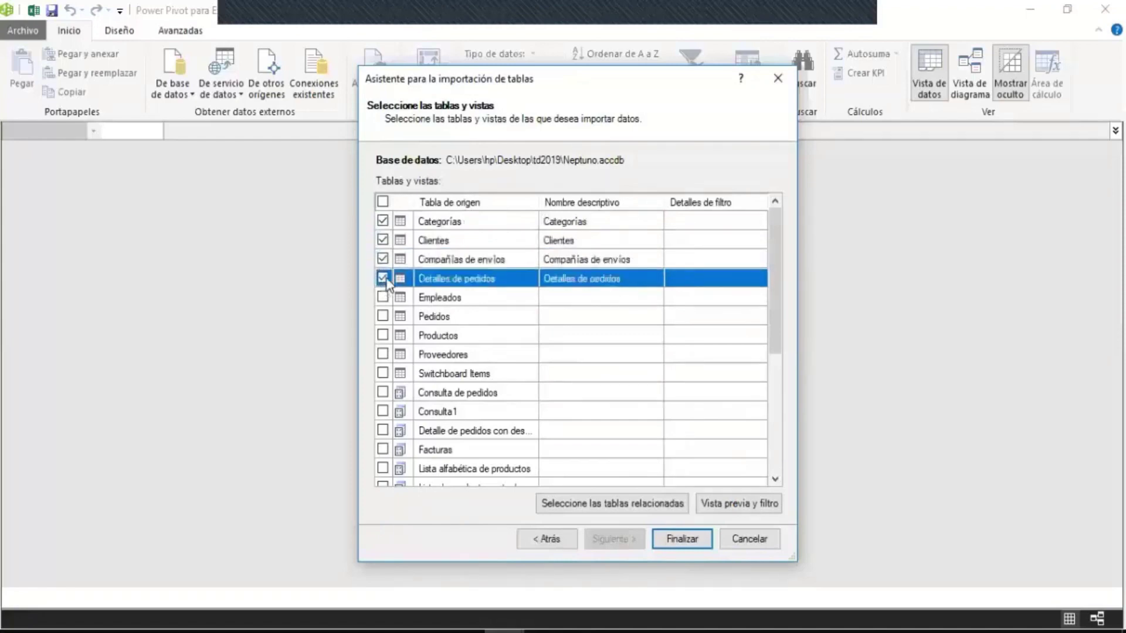
left_click(386, 298)
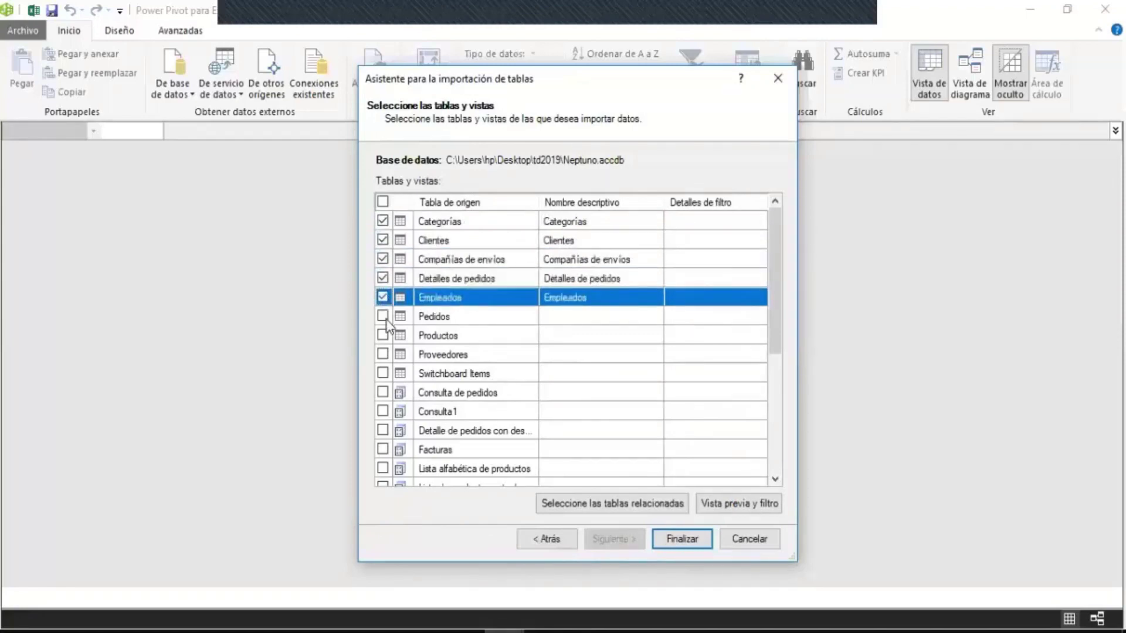
left_click(383, 317)
left_click(383, 334)
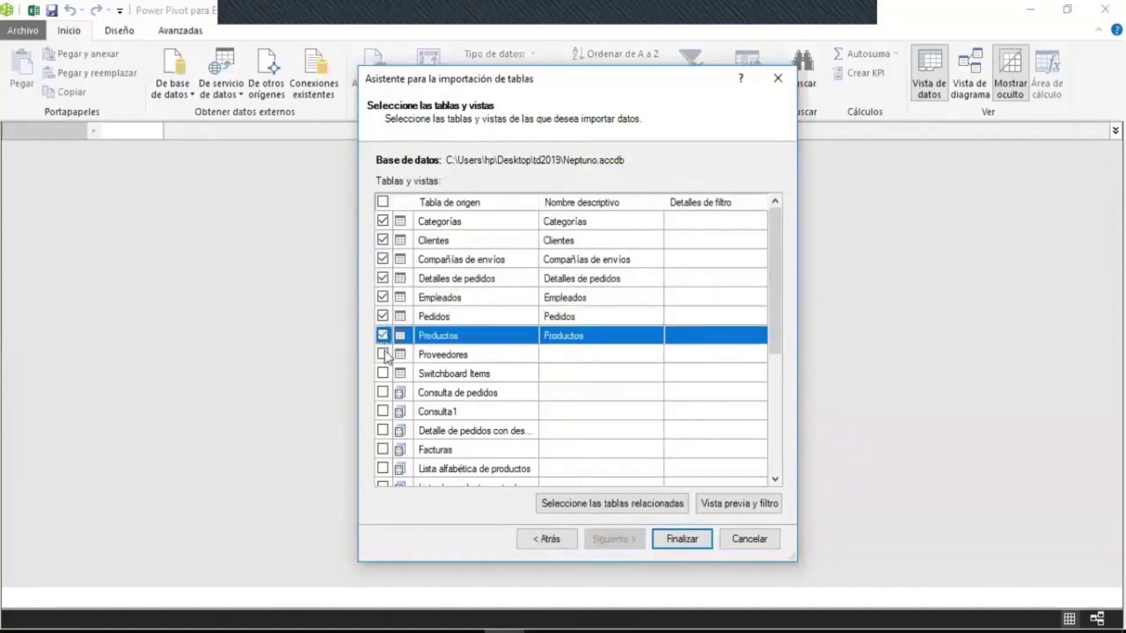
left_click(382, 354)
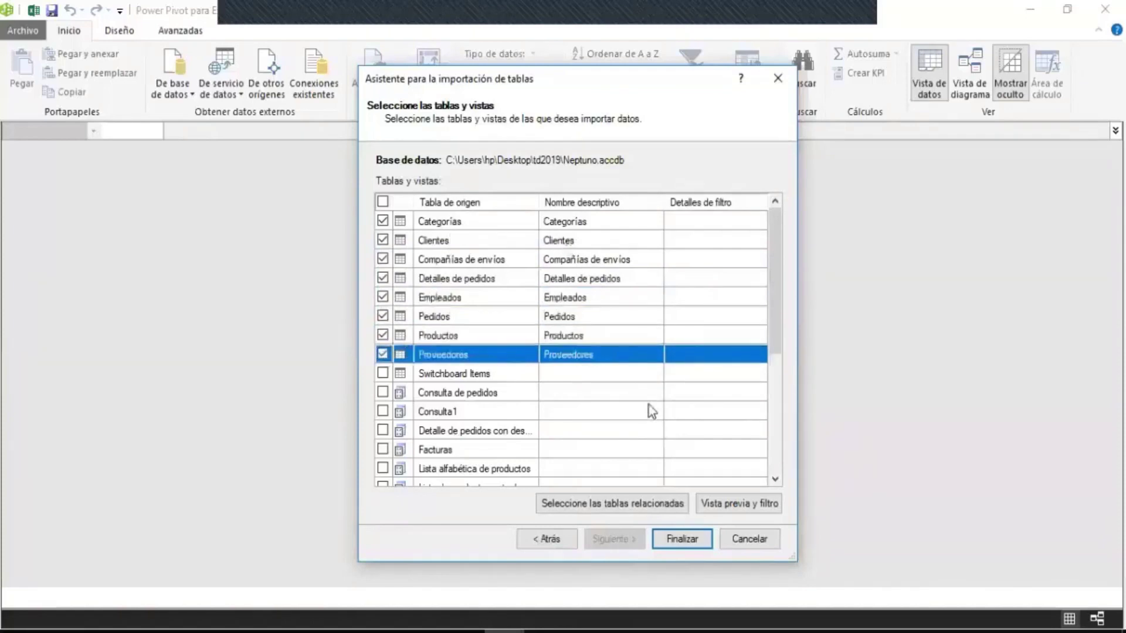
left_click(682, 539)
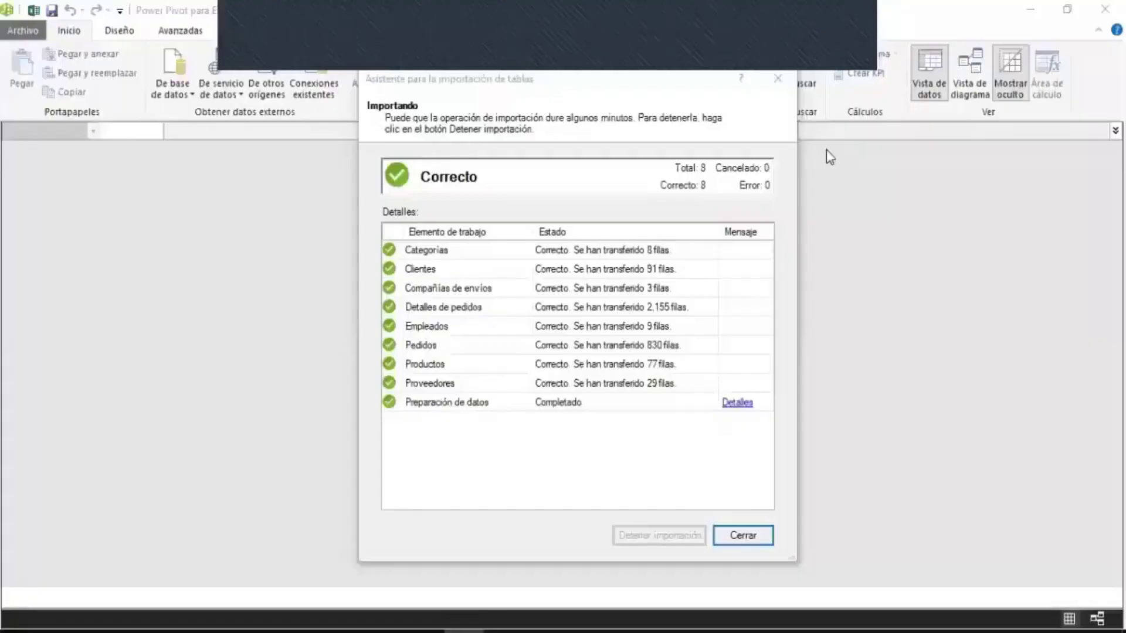
- Close the import summary and view the eight Neptuno tables in Vista de diagrama
left_click(742, 536)
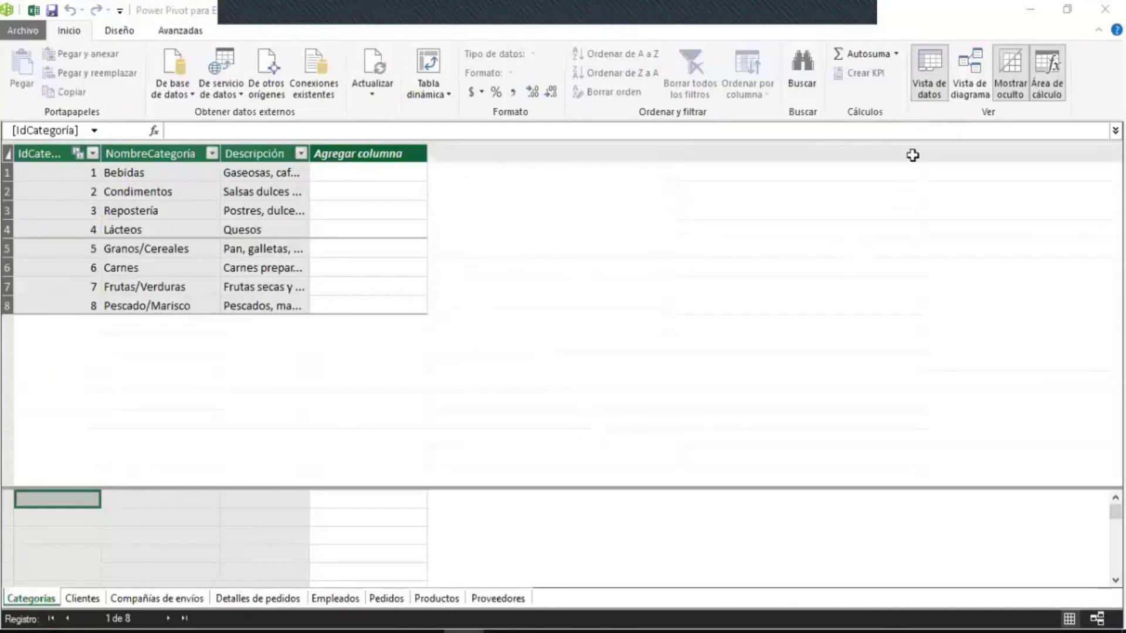
left_click(970, 83)
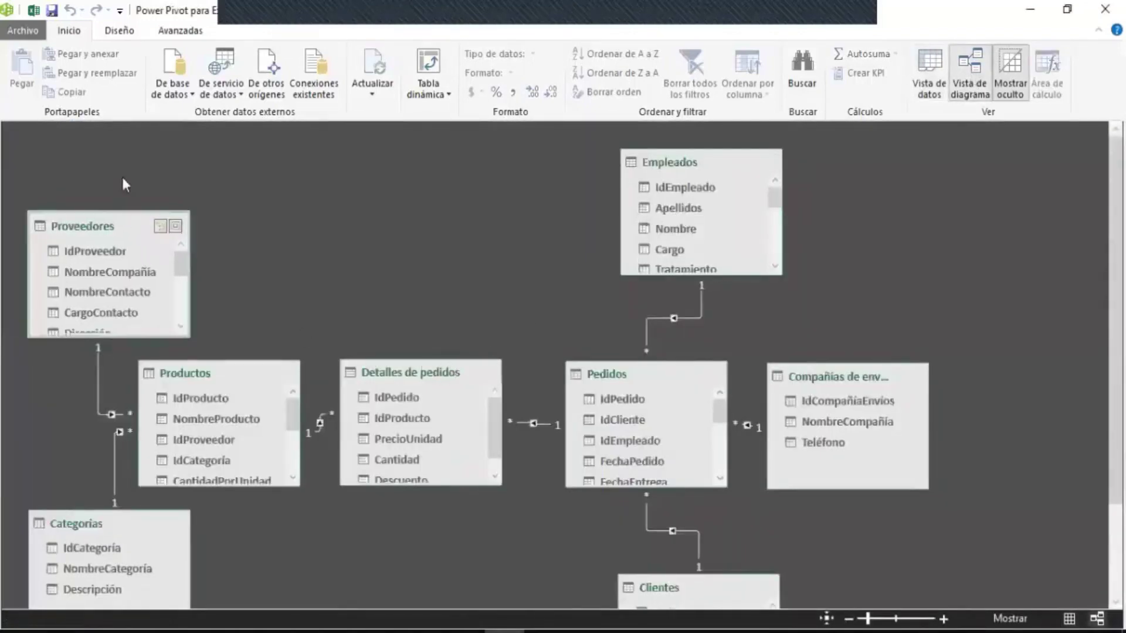
- Move Proveedores, Productos, Detalles de pedidos and Pedidos into a top row, with Empleados to the far right and Categorías below Proveedores
left_click_drag(108, 220, 109, 157)
left_click_drag(219, 379, 301, 167)
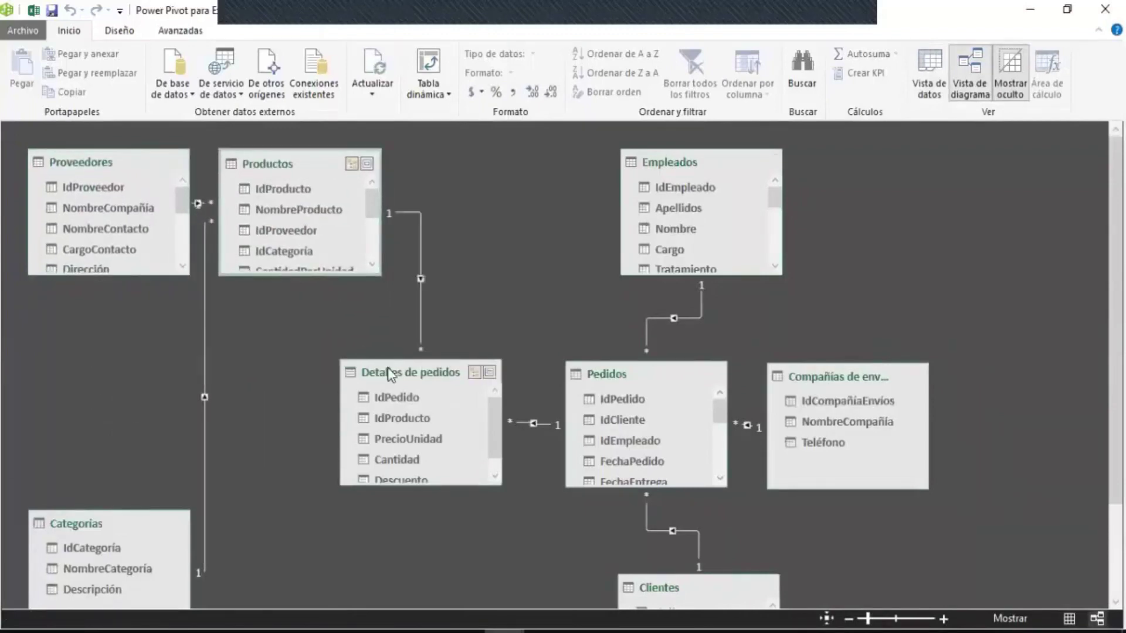
left_click_drag(390, 372, 459, 213)
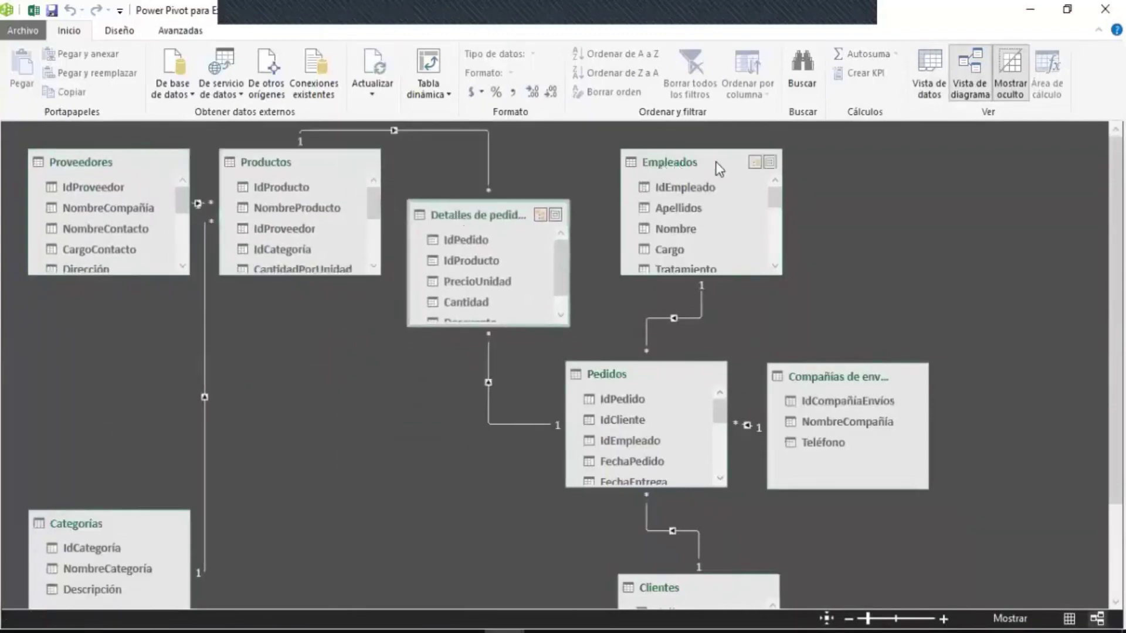
left_click_drag(692, 163, 897, 185)
mouse_move(668, 373)
left_mouse_down()
mouse_move(722, 270)
mouse_move(690, 182)
left_mouse_up()
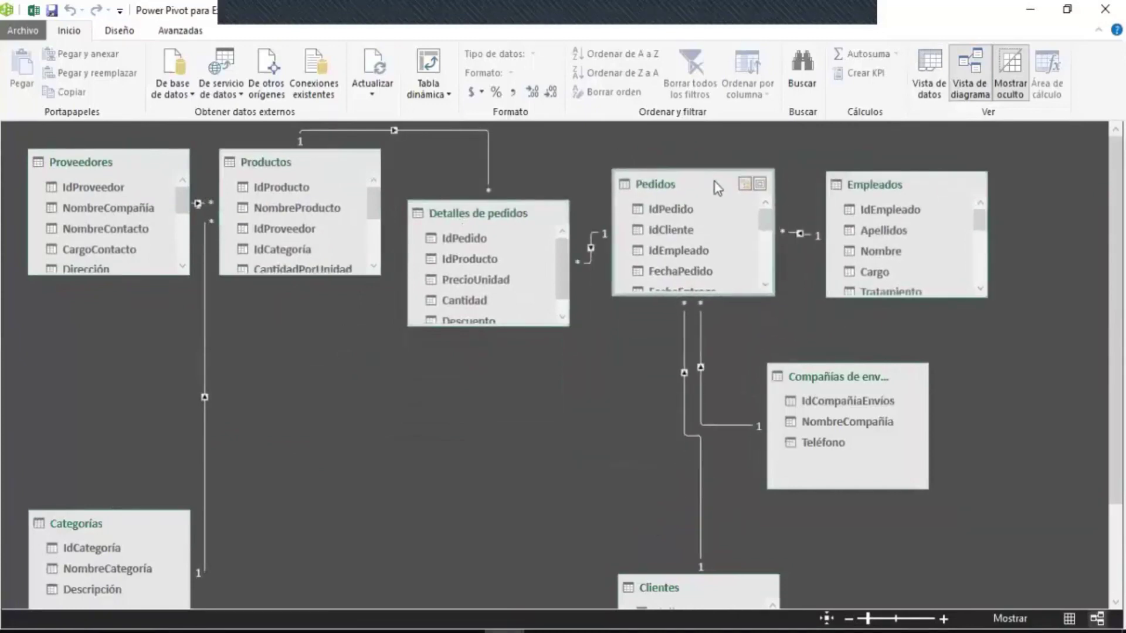
left_click_drag(82, 529, 82, 417)
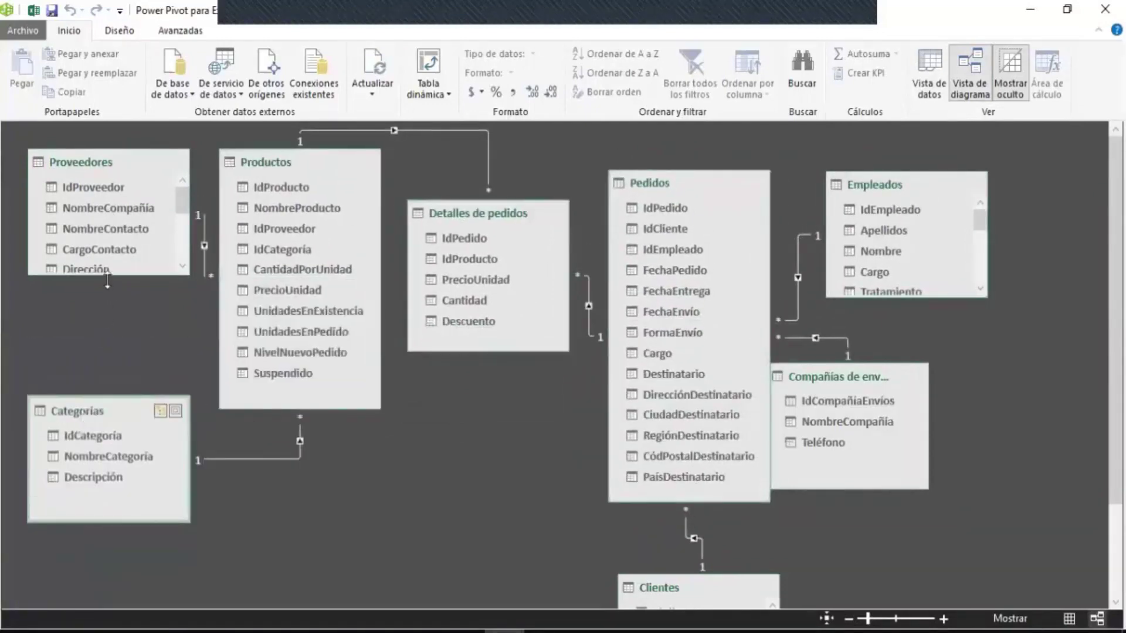
- Enlarge Proveedores, place Clientes beside Pedidos, and stretch Clientes and Empleados taller to show their fields
left_click_drag(107, 274, 107, 360)
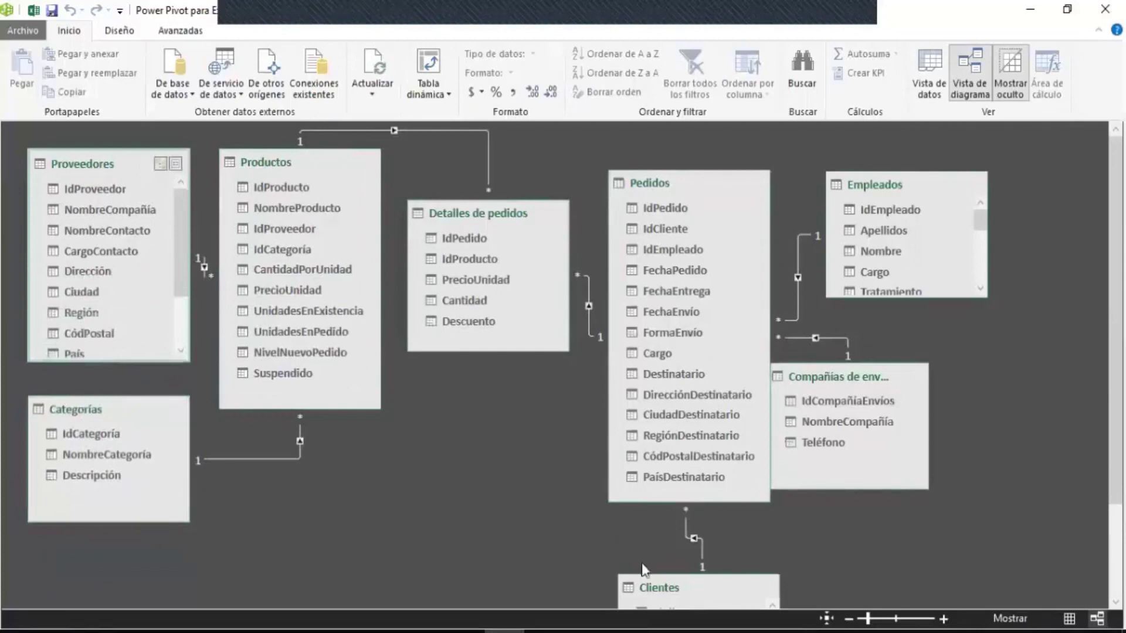
mouse_move(661, 590)
left_mouse_down()
mouse_move(453, 414)
mouse_move(457, 401)
left_mouse_up()
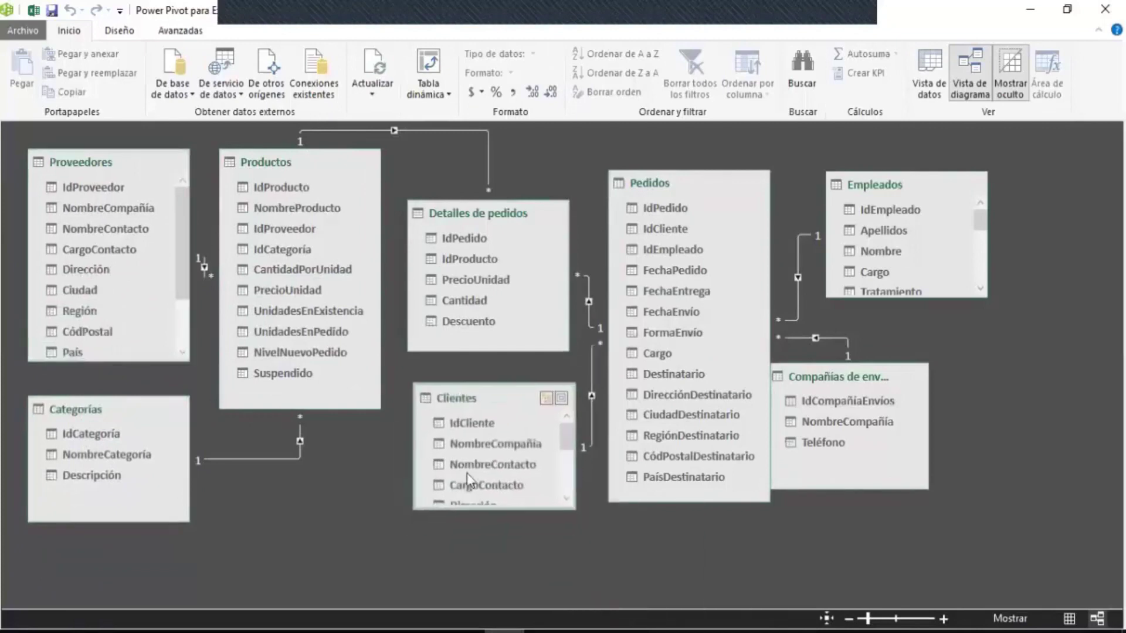
left_click_drag(493, 518, 493, 582)
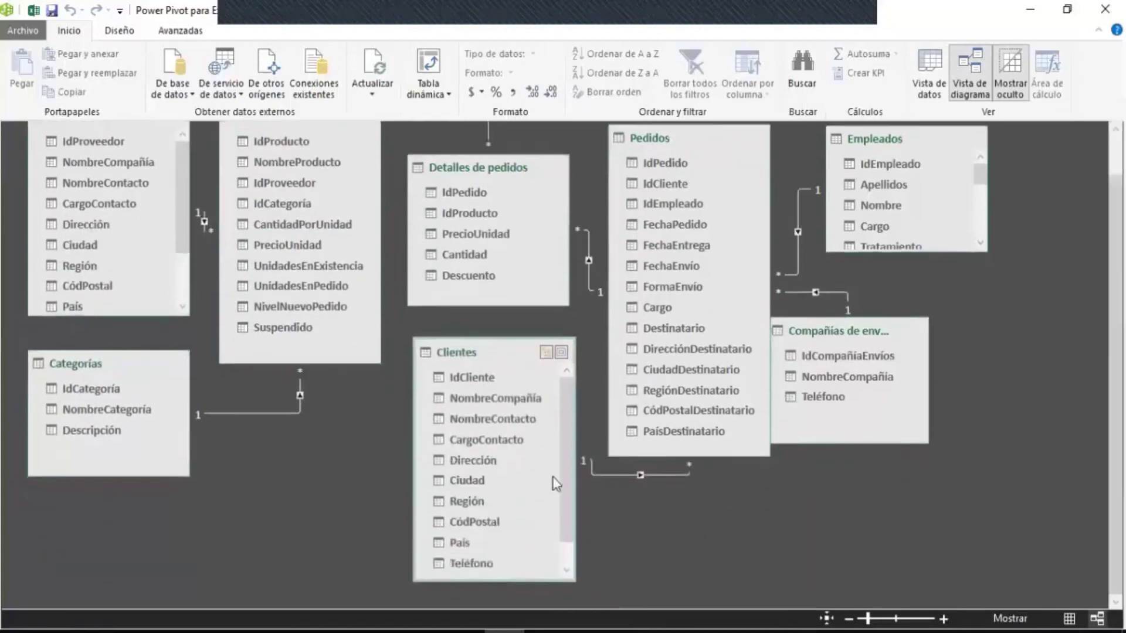
mouse_move(829, 331)
left_mouse_down()
mouse_move(969, 388)
mouse_move(955, 442)
left_mouse_up()
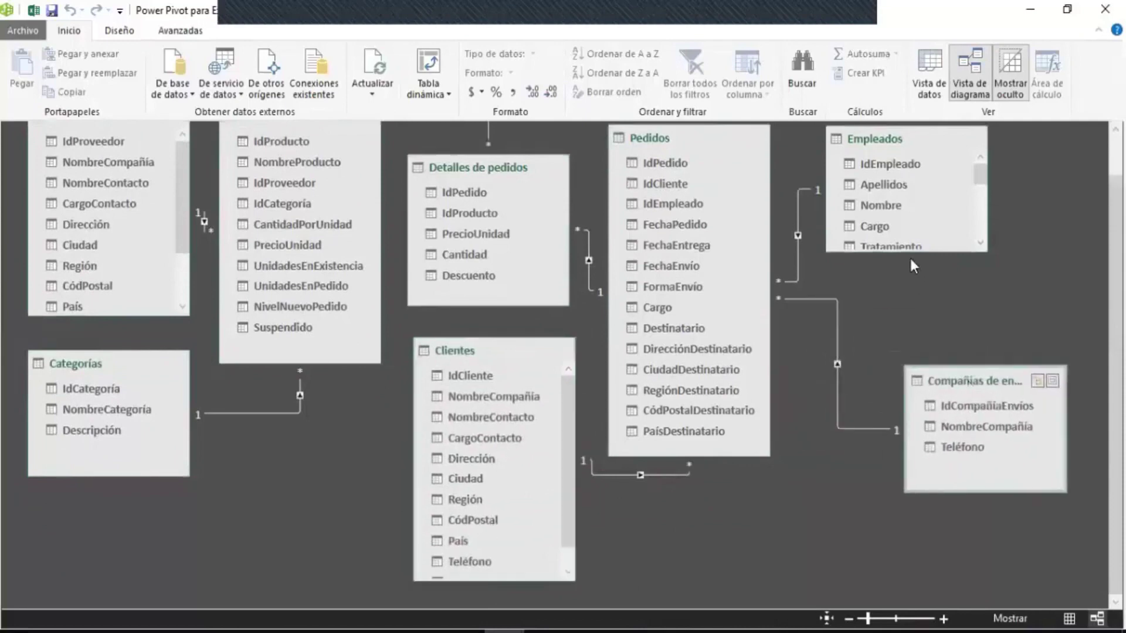
left_click_drag(908, 253, 900, 399)
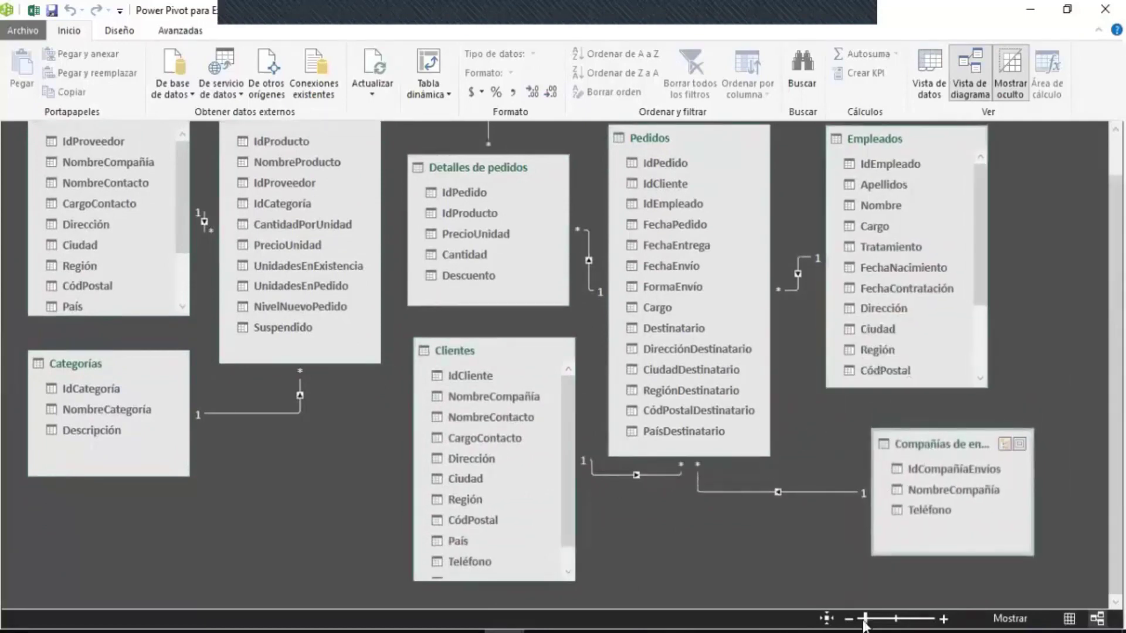
- Zoom the diagram to fit, then nudge Pedidos, Detalles de pedidos, Empleados and Productos rightward to space them out
left_click(826, 618)
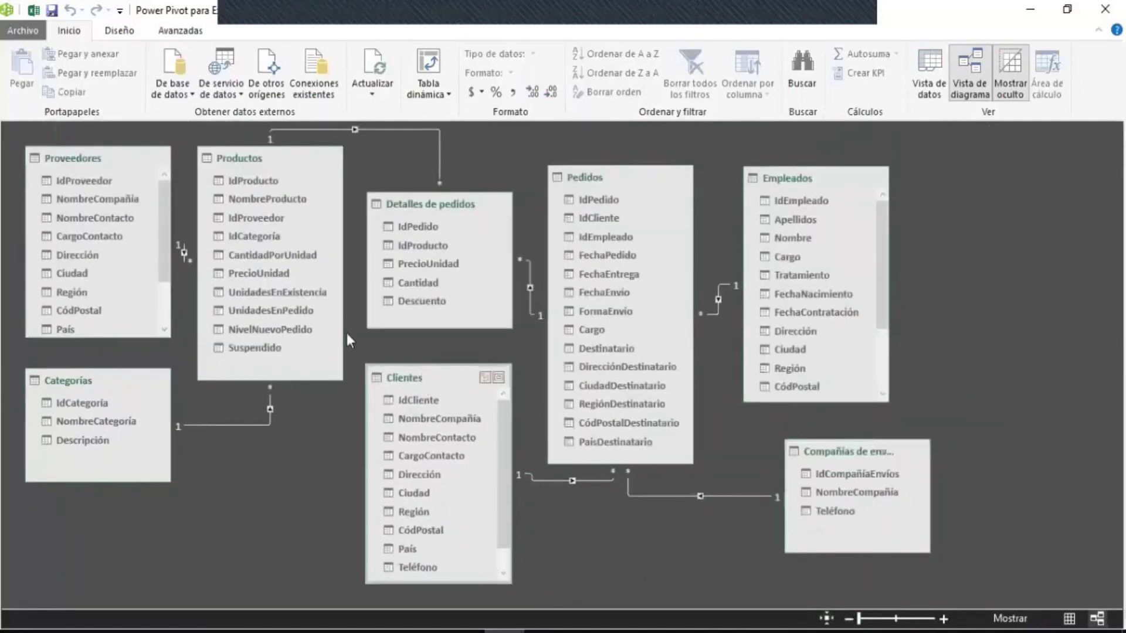
left_click_drag(612, 186, 625, 177)
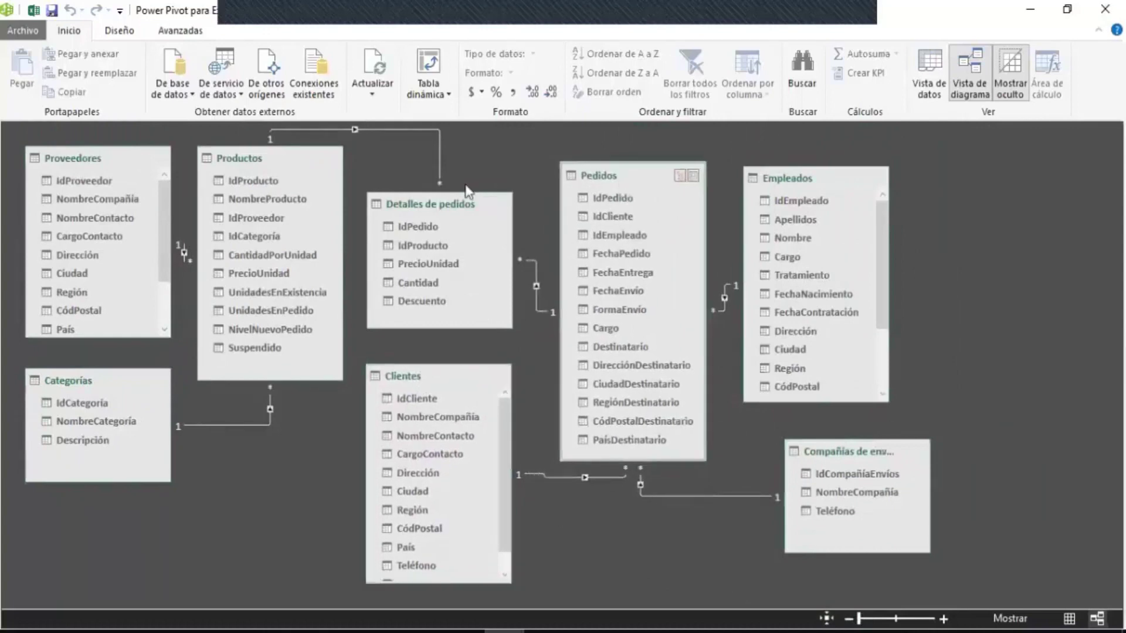
left_click_drag(430, 203, 448, 205)
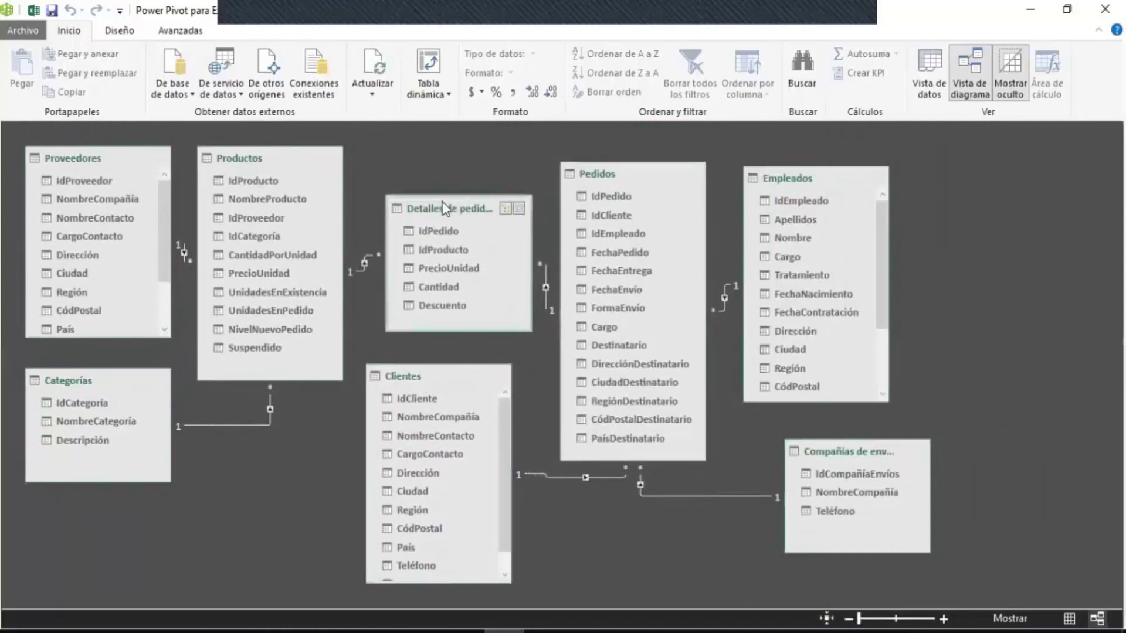
left_click_drag(828, 183, 922, 170)
left_click_drag(848, 451, 926, 453)
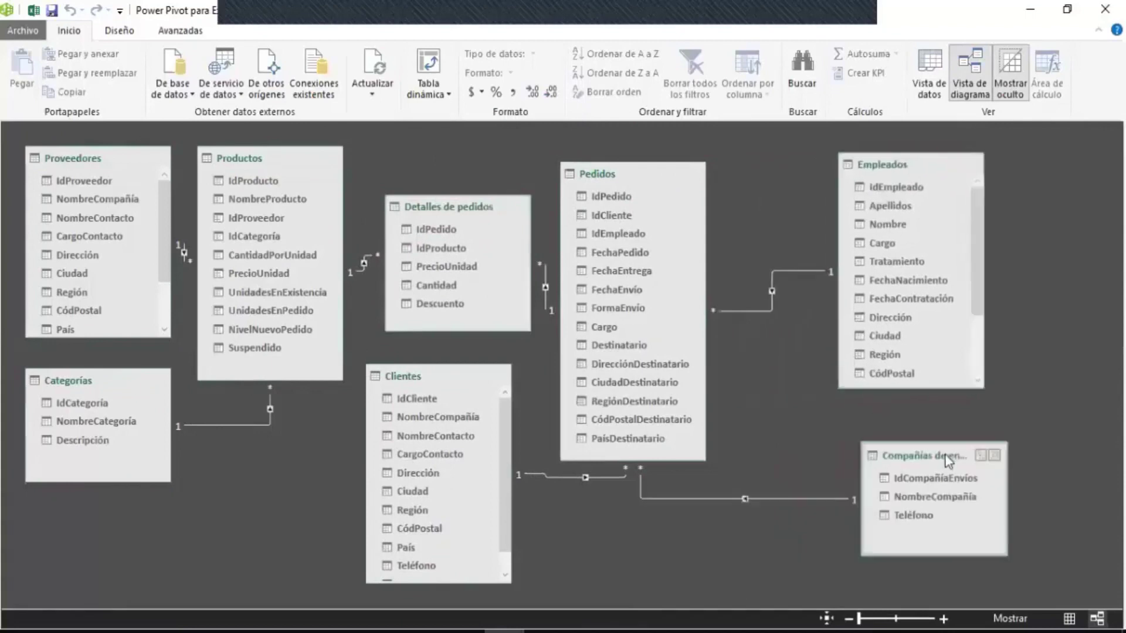
left_click_drag(449, 207, 465, 203)
left_click_drag(403, 376, 440, 375)
left_click_drag(639, 182, 680, 176)
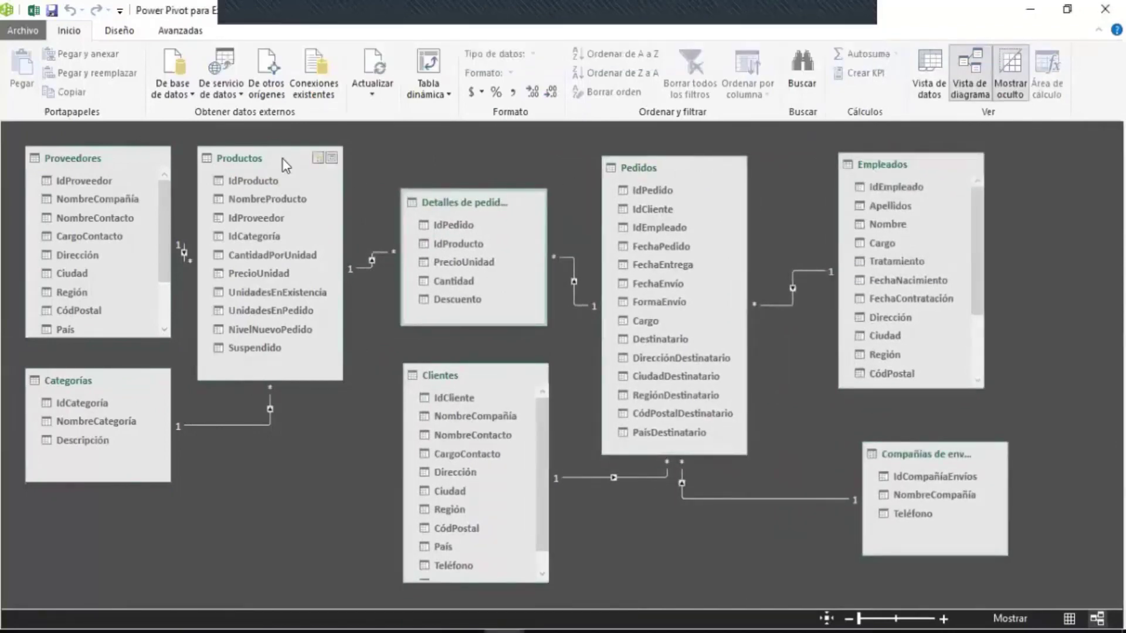
left_click_drag(284, 164, 299, 165)
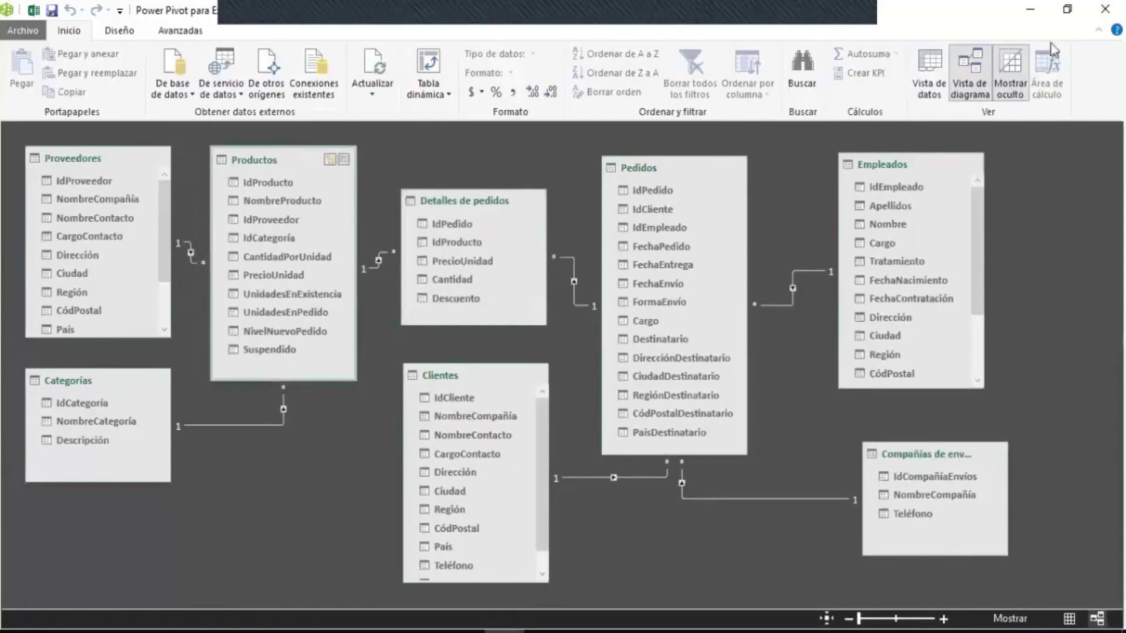